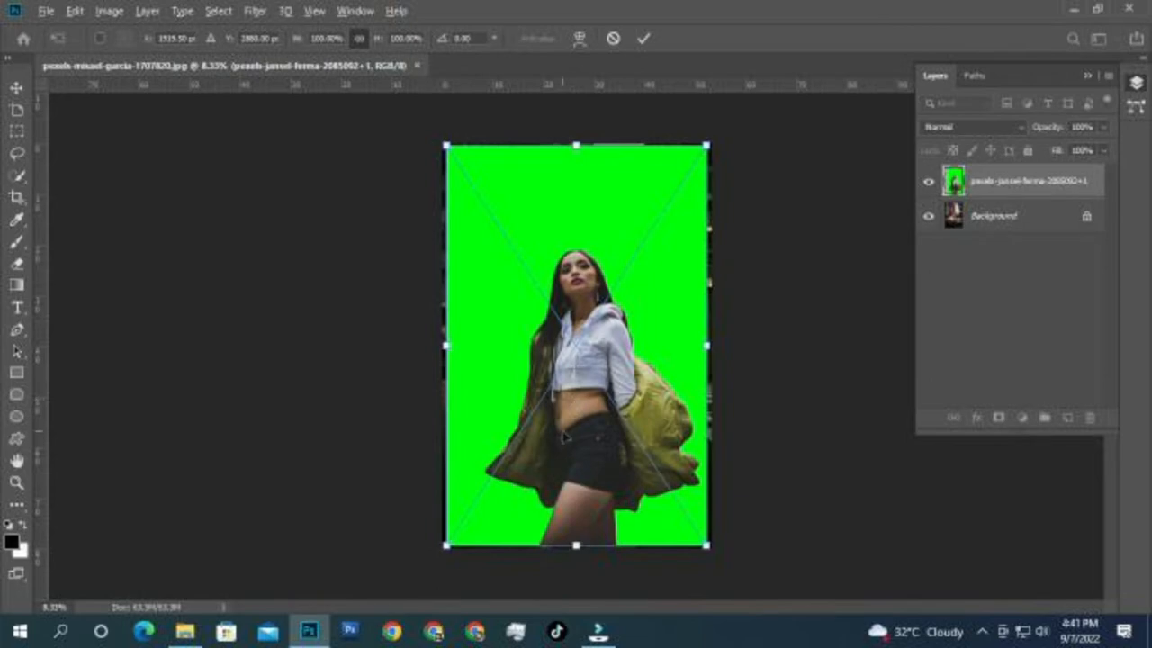
Step: Nudge the placed woman photo down, commit it, and rasterize its layer in full-screen view
{"action": "left_click_drag", "start_coordinate": [562, 433], "coordinate": [562, 437]}
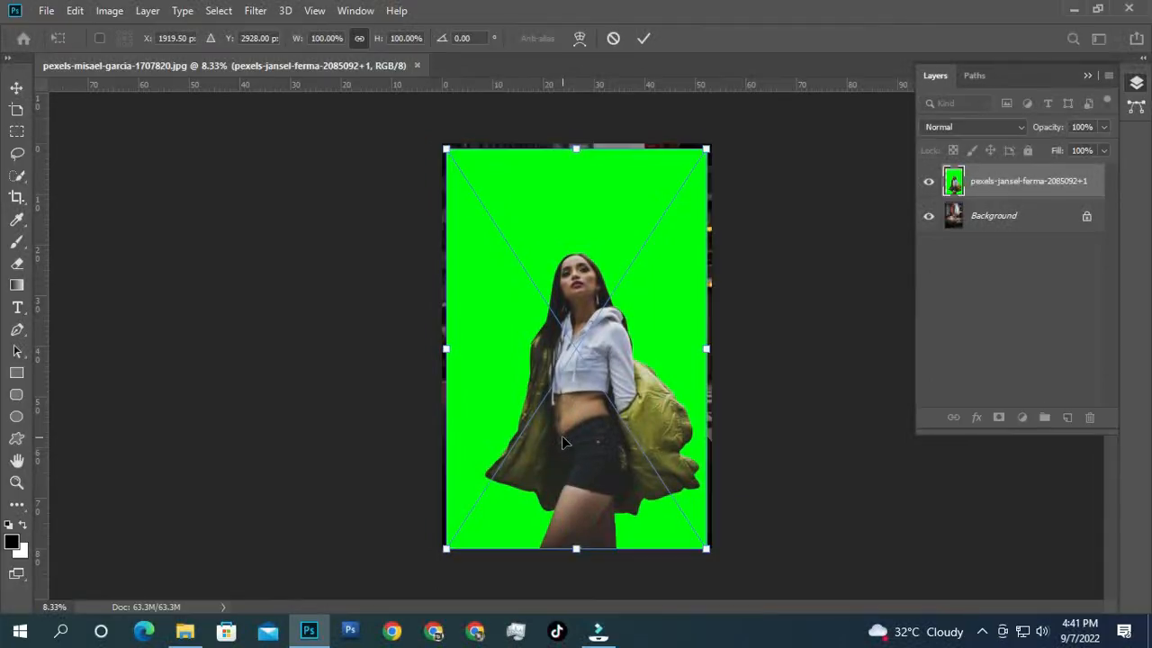
{"action": "key", "text": "Return"}
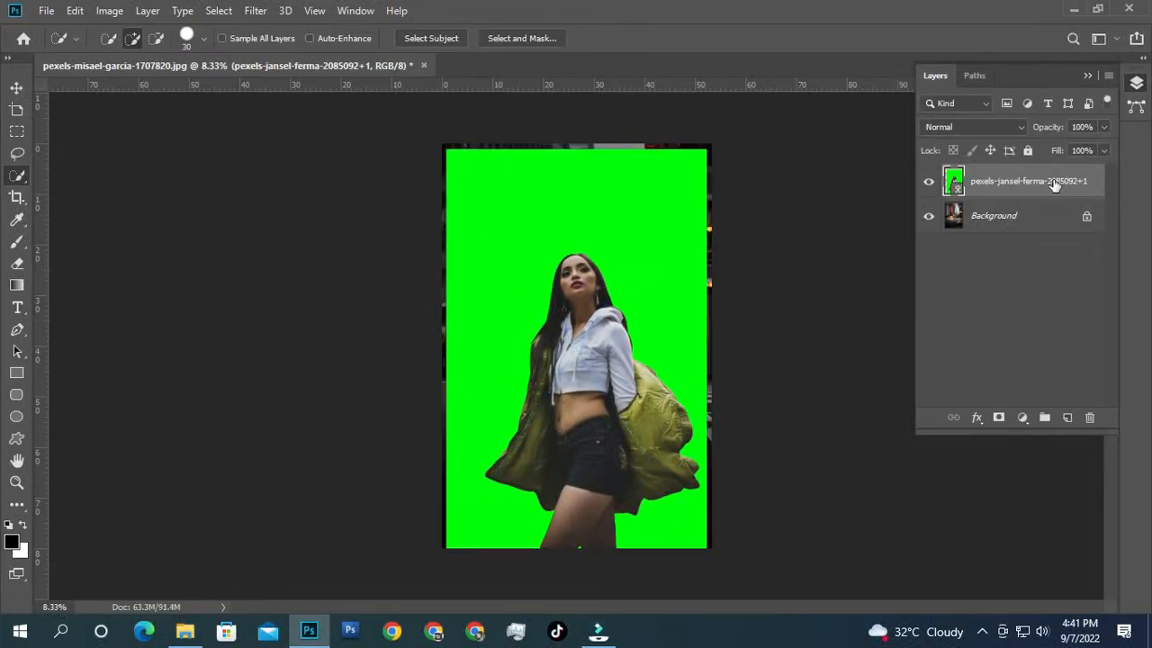
{"action": "right_click", "coordinate": [1055, 184]}
{"action": "left_click", "coordinate": [864, 328]}
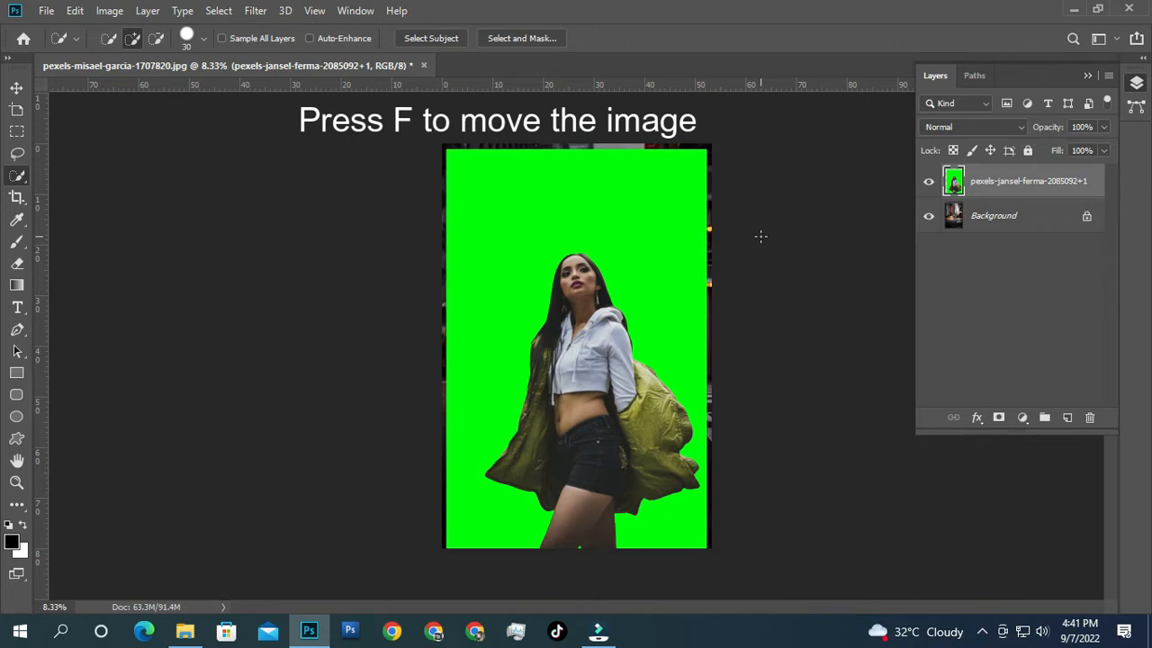
{"action": "key", "text": "f"}
{"action": "left_click_drag", "start_coordinate": [663, 270], "coordinate": [476, 265]}
Step: Set the woman layer's Blend If to Green with This Layer's white slider split at 236/251
{"action": "double_click", "coordinate": [1082, 183]}
{"action": "left_click", "coordinate": [1090, 195]}
{"action": "double_click", "coordinate": [1091, 195]}
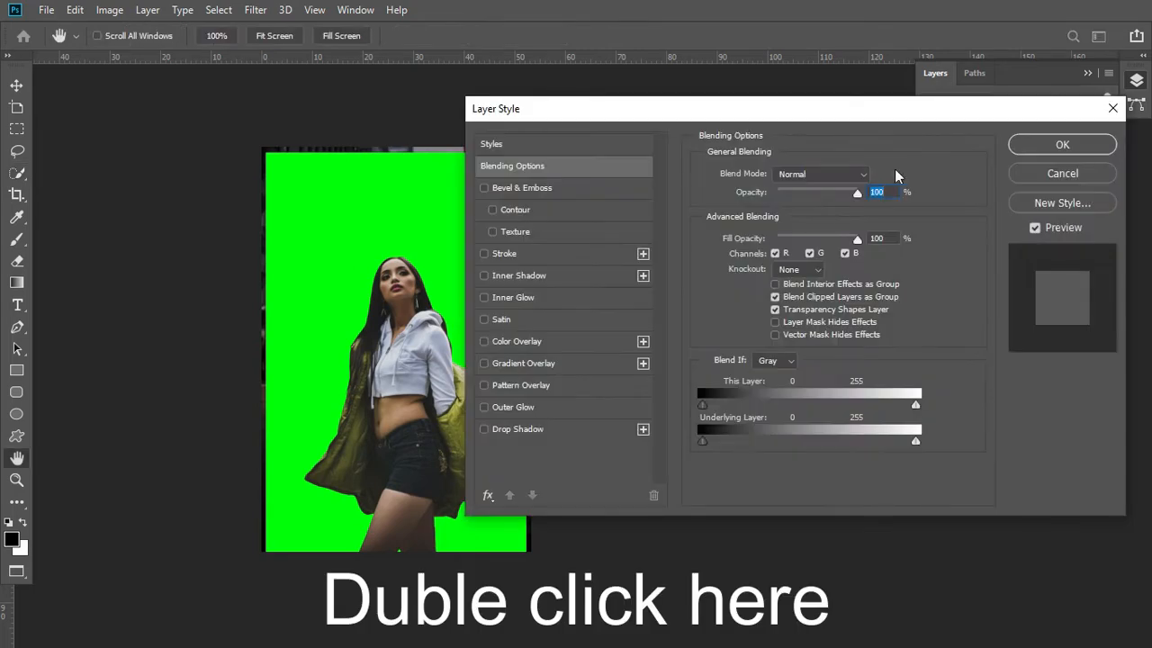
{"action": "left_click_drag", "start_coordinate": [718, 114], "coordinate": [830, 128]}
{"action": "left_click", "coordinate": [895, 374]}
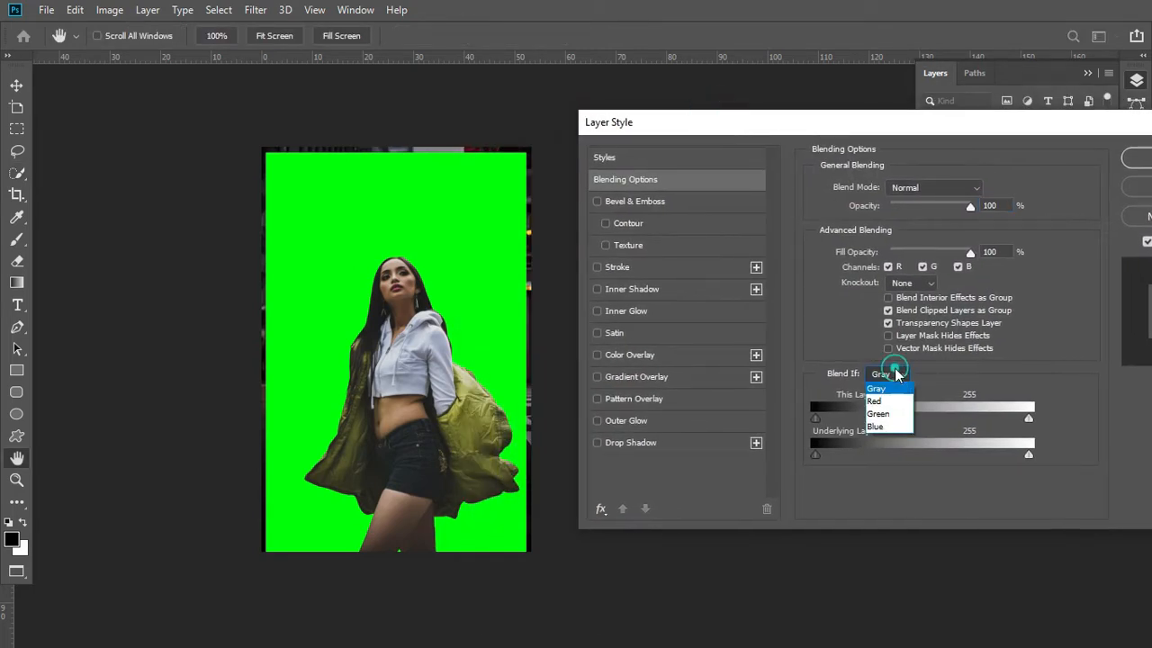
{"action": "left_click", "coordinate": [881, 412]}
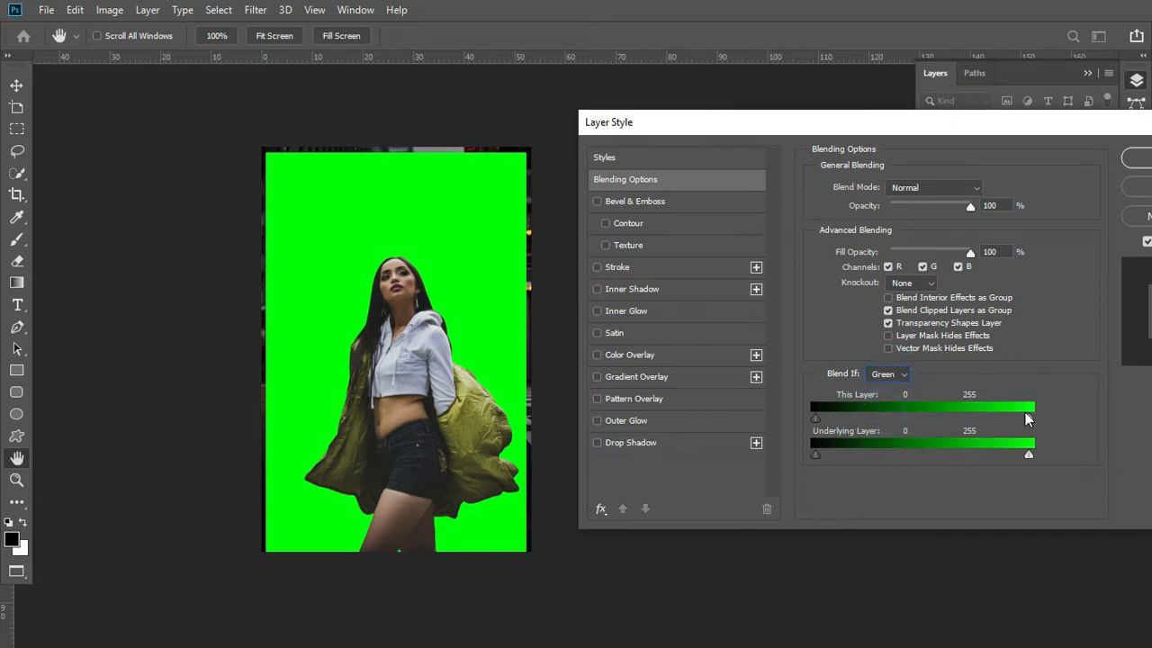
{"action": "left_click_drag", "start_coordinate": [1031, 421], "coordinate": [1018, 423]}
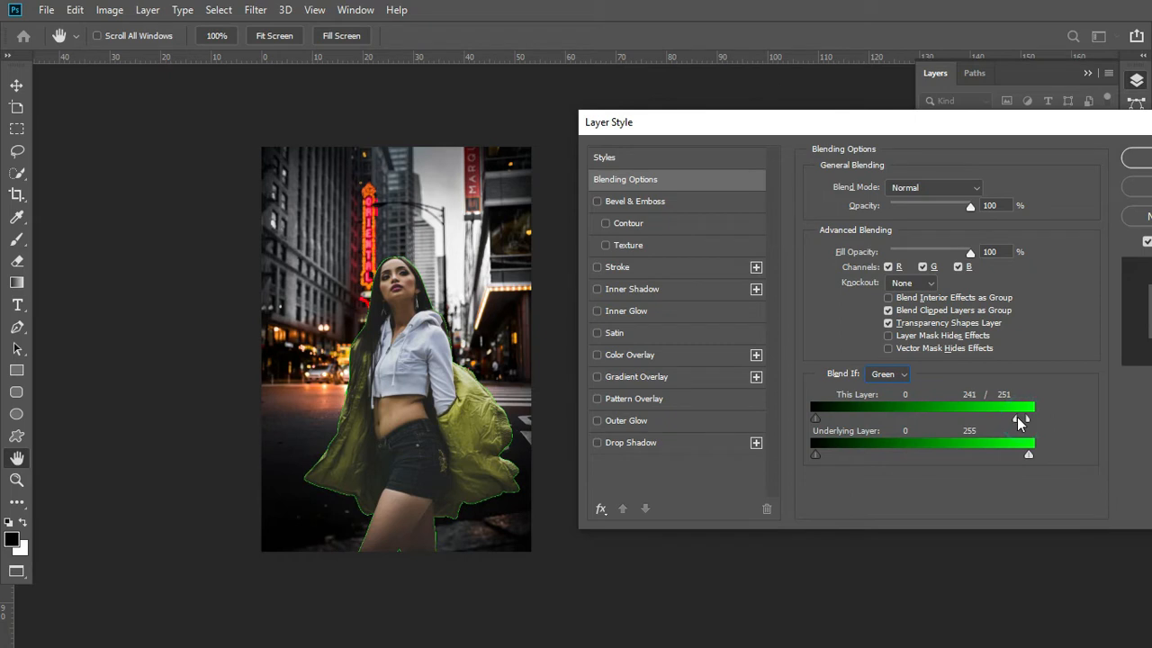
{"action": "left_click_drag", "start_coordinate": [1045, 126], "coordinate": [965, 120]}
{"action": "left_click", "coordinate": [1083, 154]}
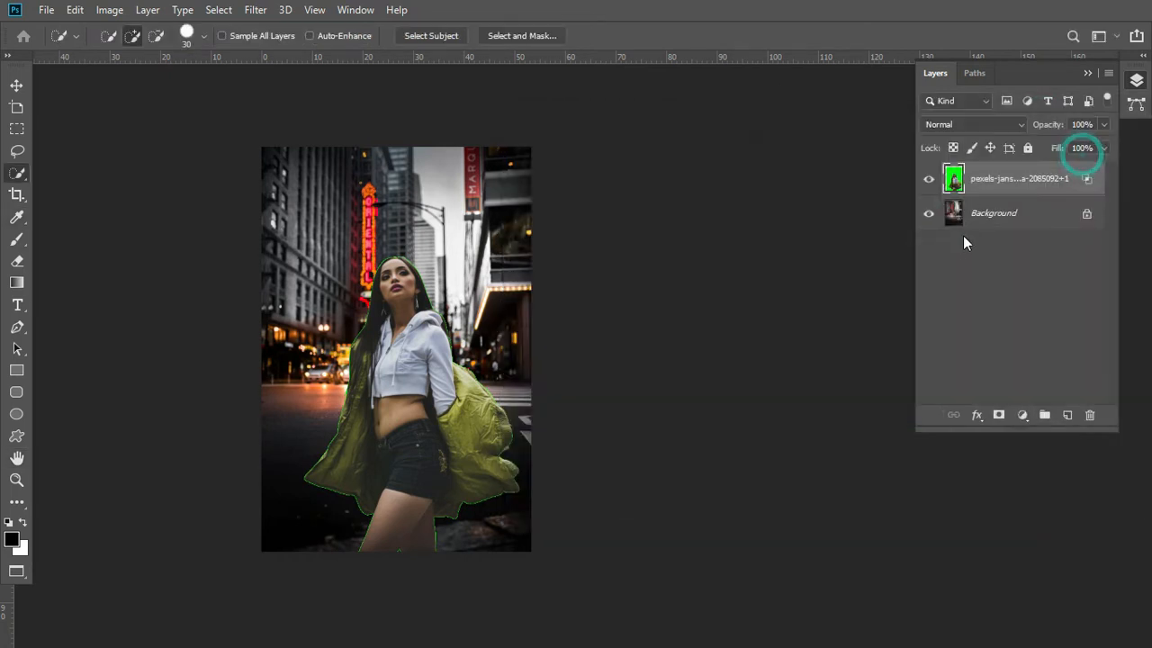
Step: Quick-select the city background around the woman and feather the selection by 5 pixels
{"action": "right_click", "coordinate": [20, 176]}
{"action": "left_click", "coordinate": [68, 175]}
{"action": "left_click_drag", "start_coordinate": [352, 207], "coordinate": [303, 306]}
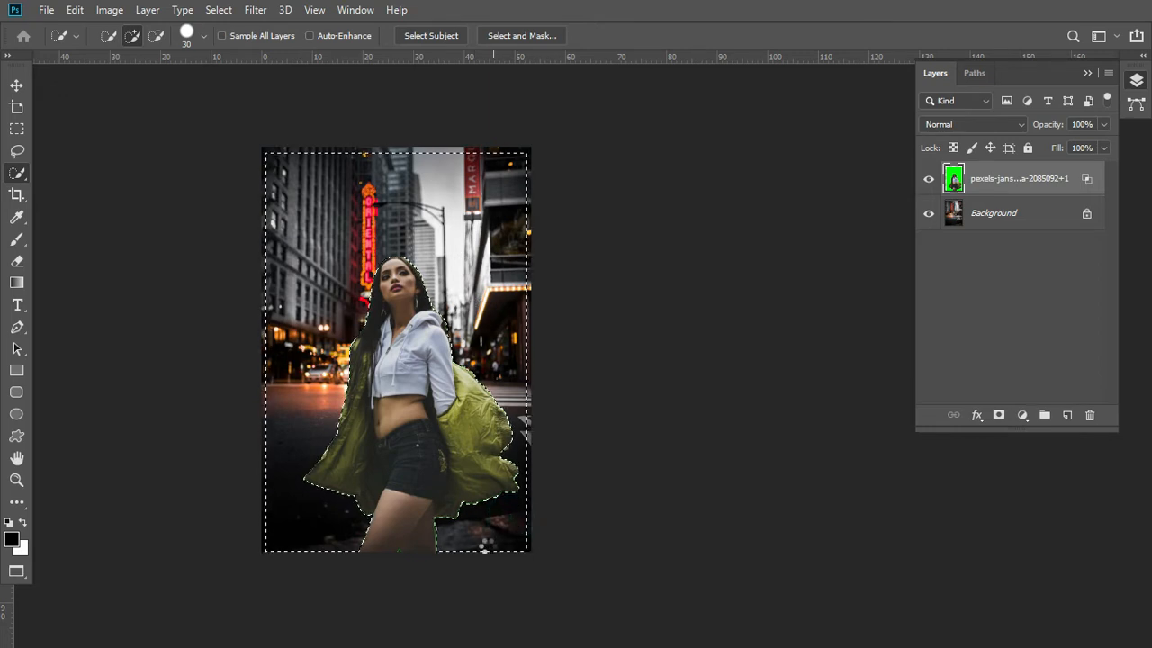
{"action": "right_click", "coordinate": [485, 545]}
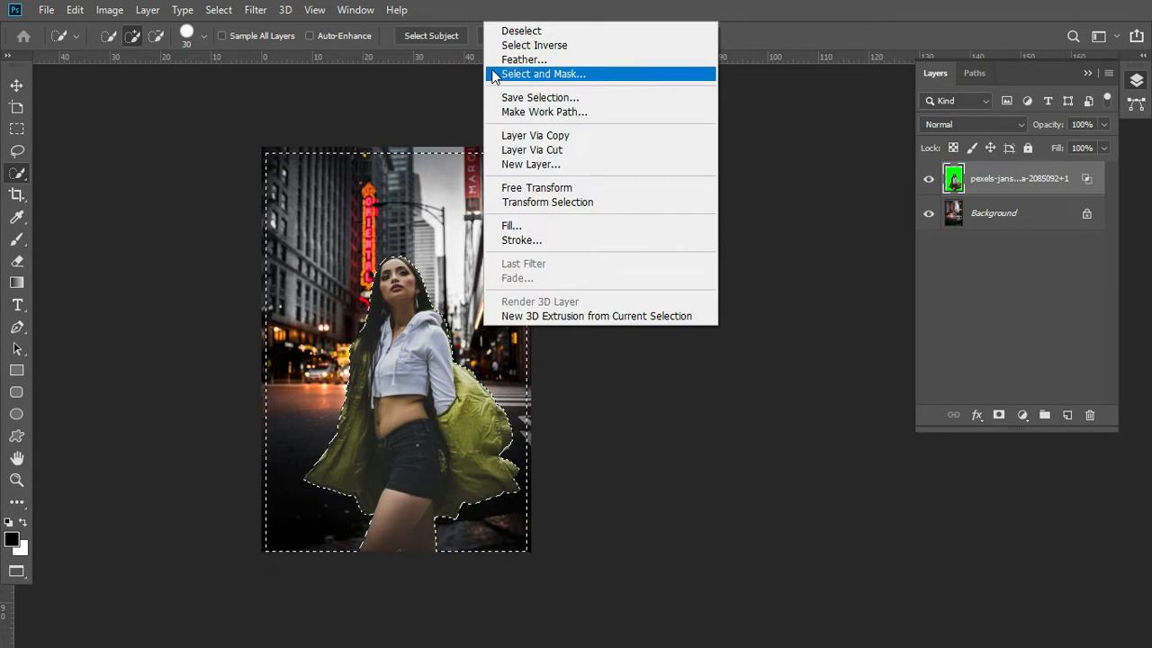
{"action": "left_click", "coordinate": [513, 59]}
{"action": "type", "text": "5"}
{"action": "left_click", "coordinate": [657, 191]}
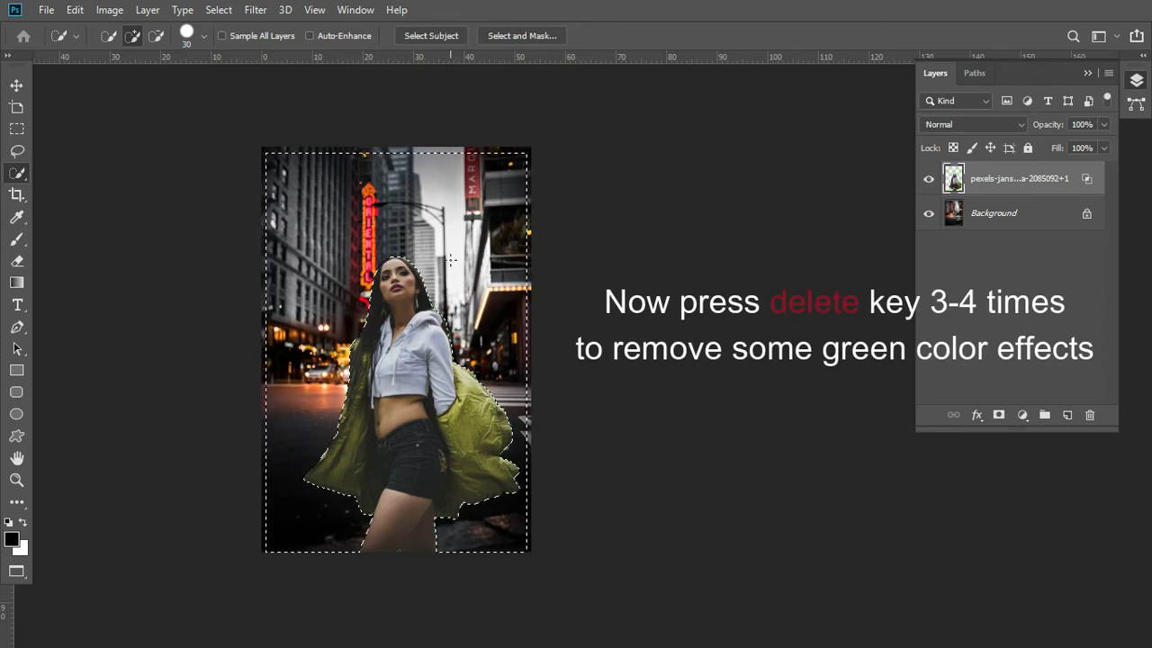
Step: Deselect and merge the woman layer into the city background with Ctrl+E
{"action": "left_click_drag", "start_coordinate": [477, 483], "coordinate": [543, 496]}
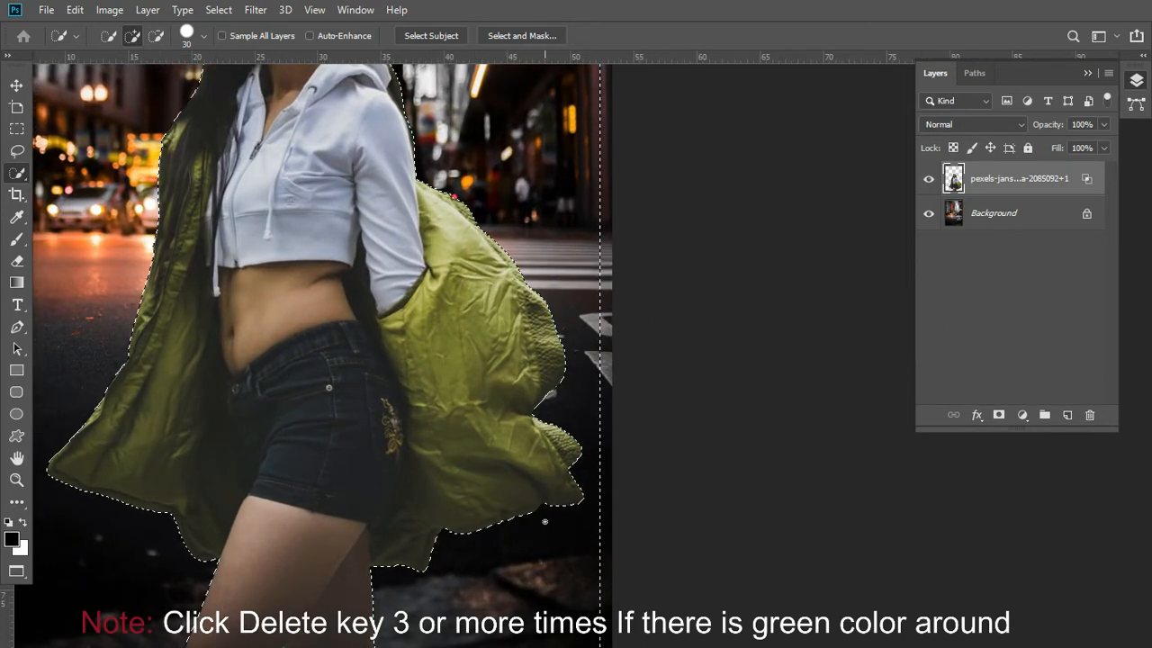
{"action": "key", "text": "ctrl+d"}
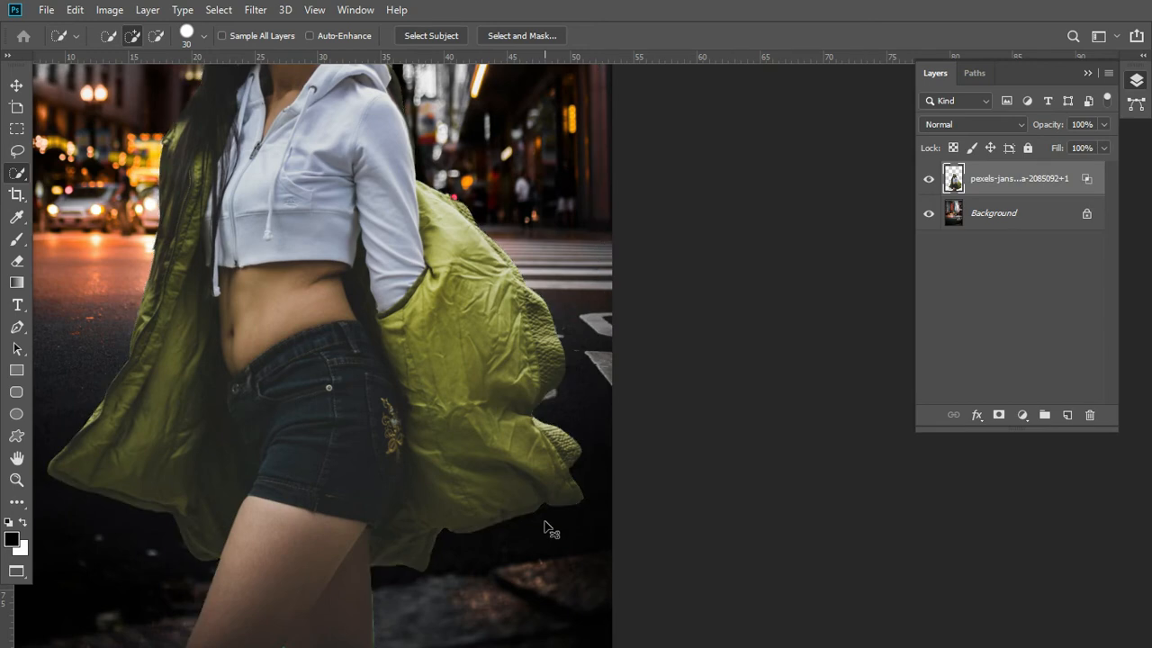
{"action": "scroll", "coordinate": [501, 509], "scroll_direction": "down", "scroll_amount": 6}
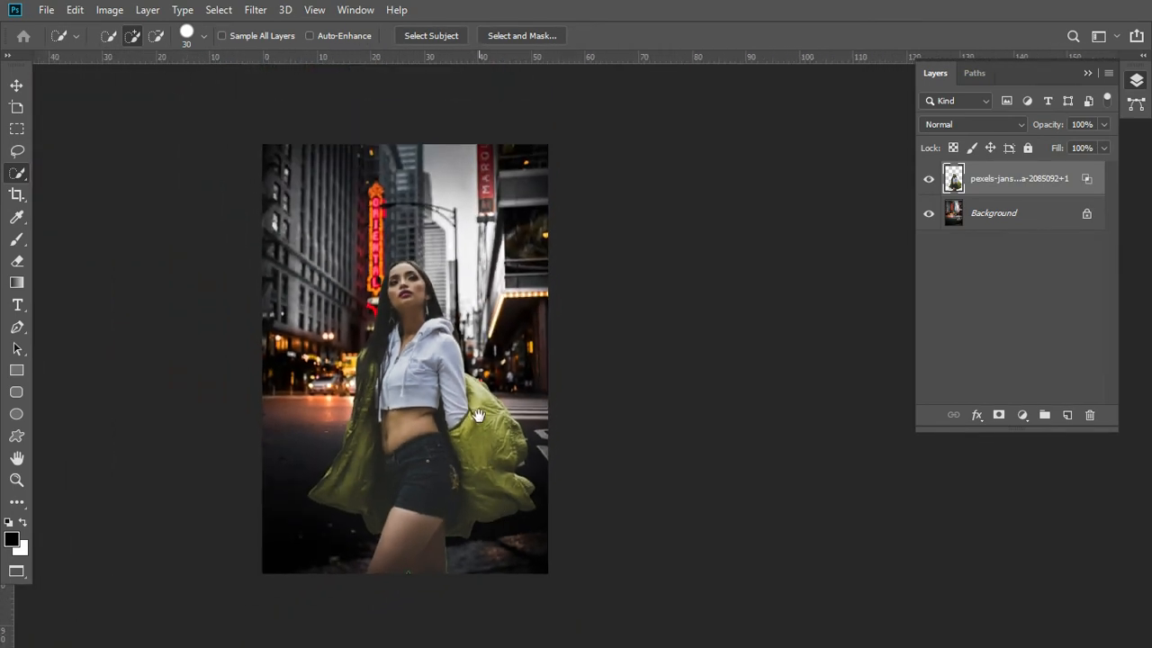
{"action": "left_click_drag", "start_coordinate": [479, 411], "coordinate": [468, 394]}
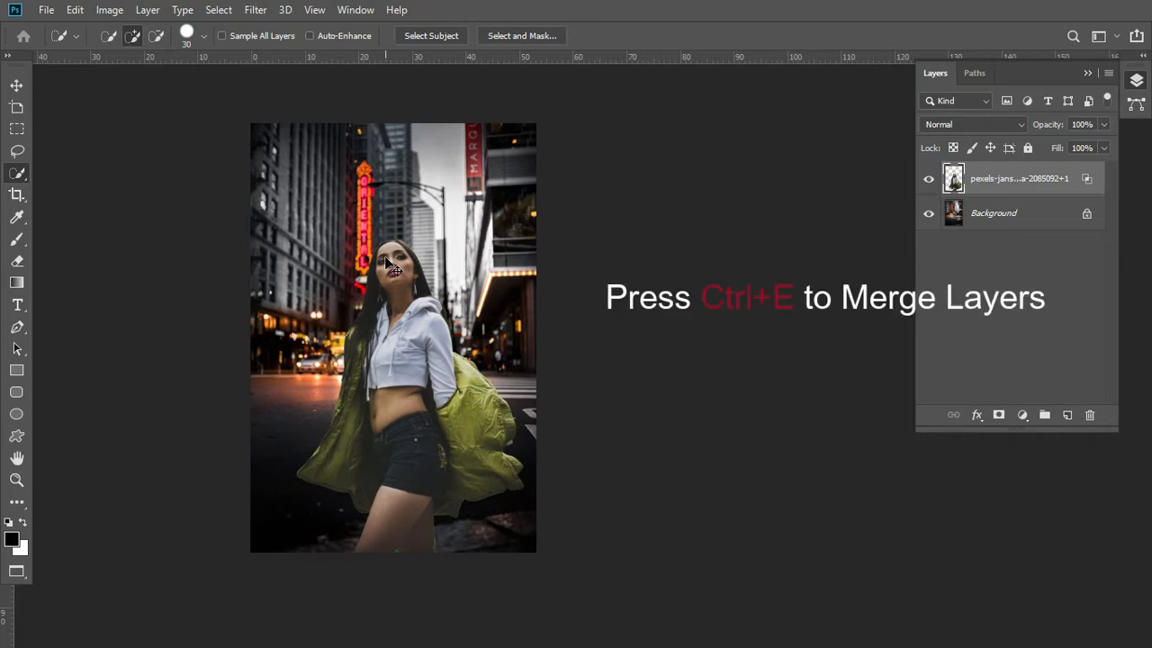
{"action": "key", "text": "ctrl+e"}
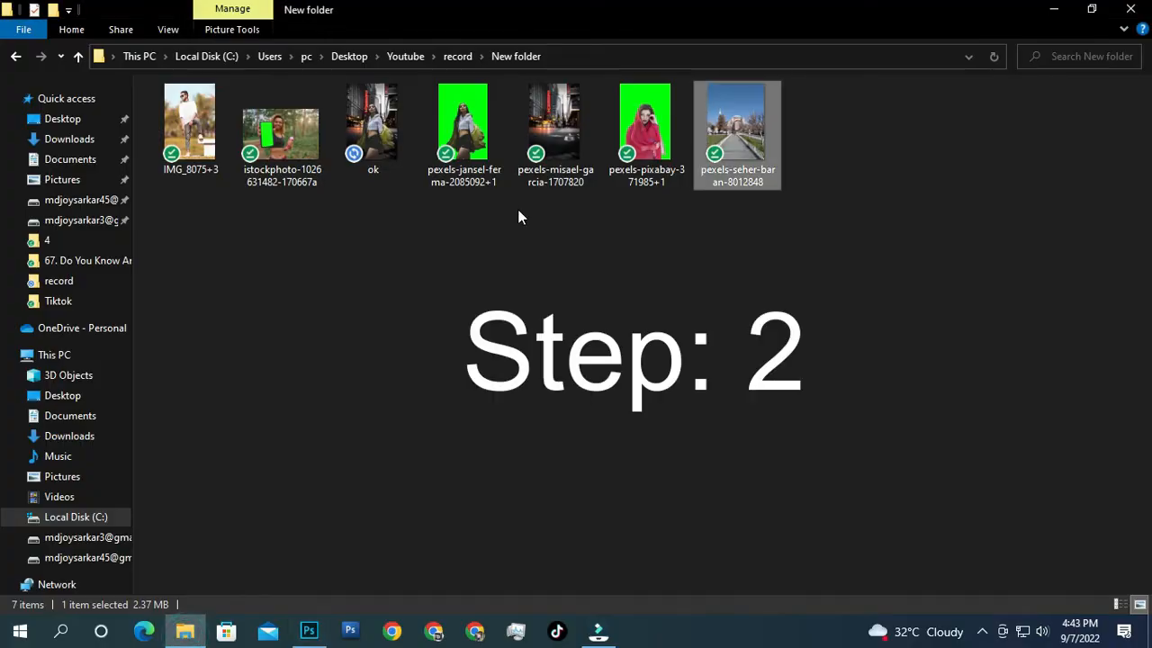
Step: Open the phone-holding istockphoto image and place IMG_8075+3 onto it
{"action": "left_click_drag", "start_coordinate": [314, 182], "coordinate": [435, 381]}
{"action": "left_click", "coordinate": [184, 630]}
{"action": "left_click_drag", "start_coordinate": [208, 167], "coordinate": [494, 330]}
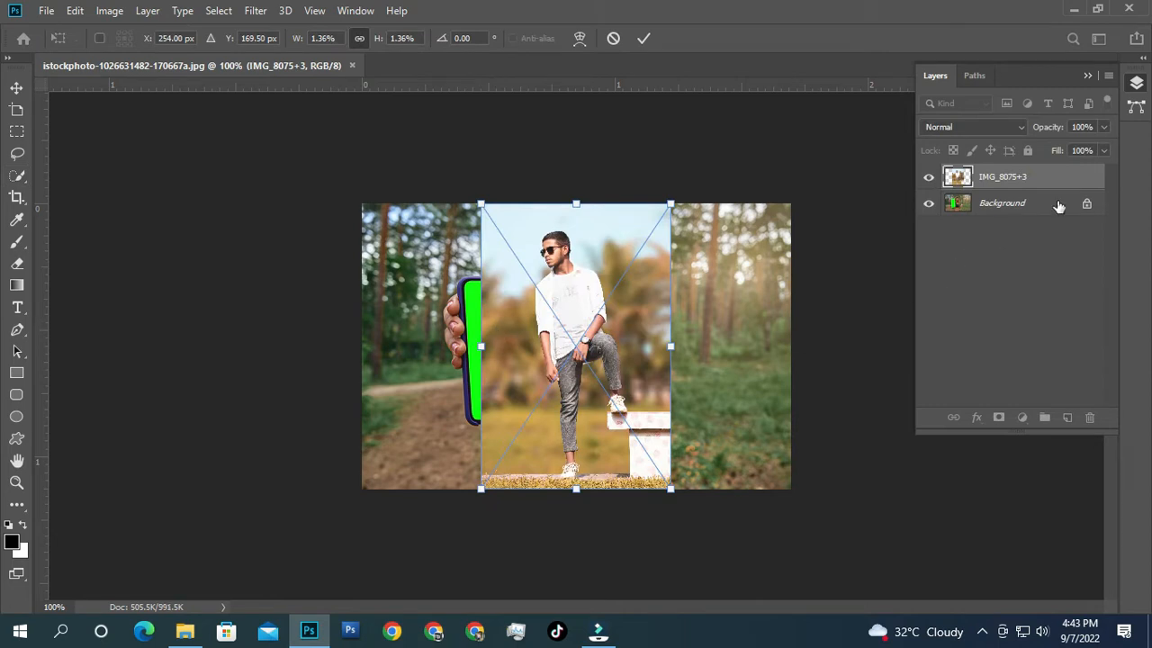
Step: Commit IMG_8075+3, unlock the Background as Layer 0 above it, and open Layer 0's blending options
{"action": "key", "text": "w"}
{"action": "left_click", "coordinate": [1088, 207]}
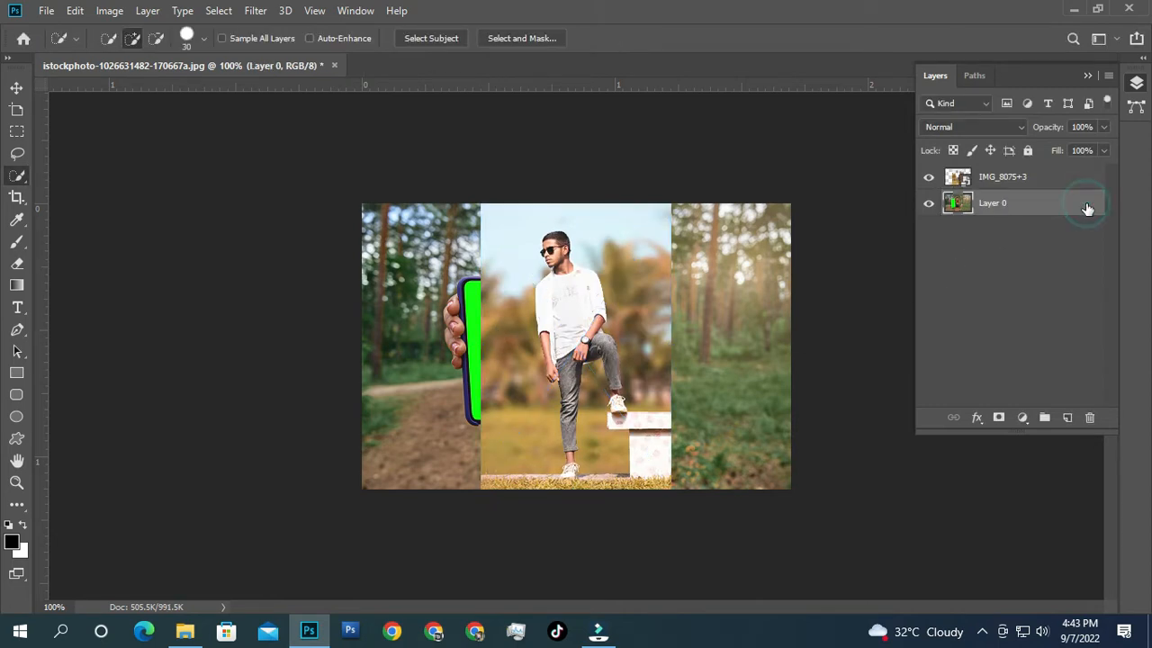
{"action": "left_click_drag", "start_coordinate": [1058, 185], "coordinate": [1058, 224]}
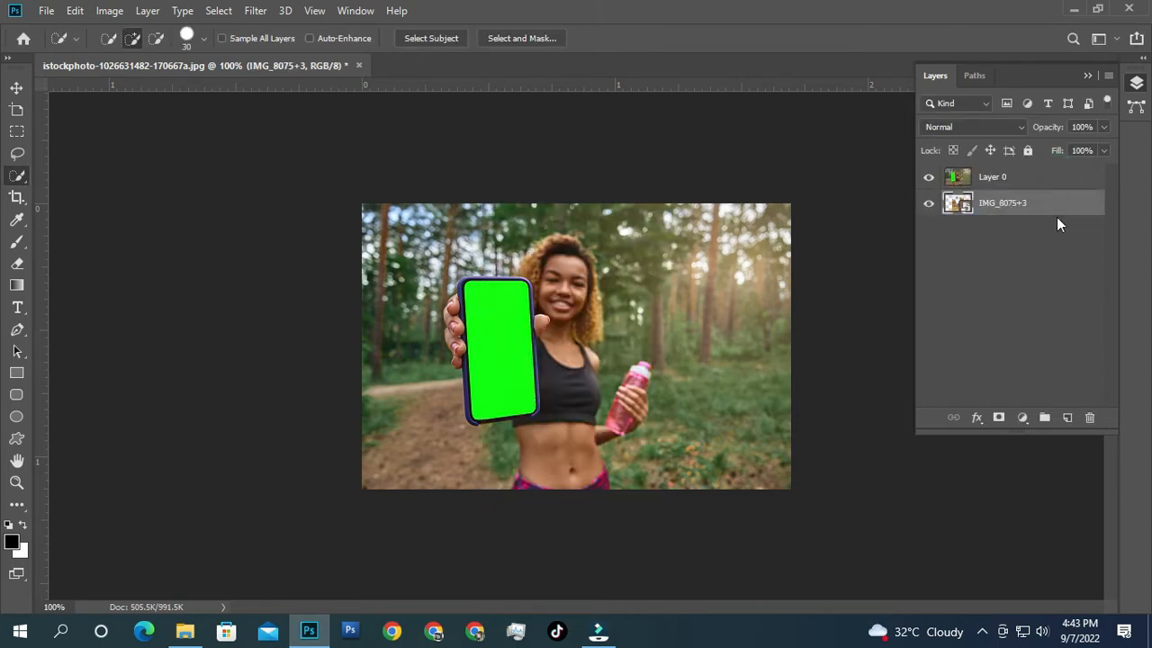
{"action": "left_click", "coordinate": [1035, 185]}
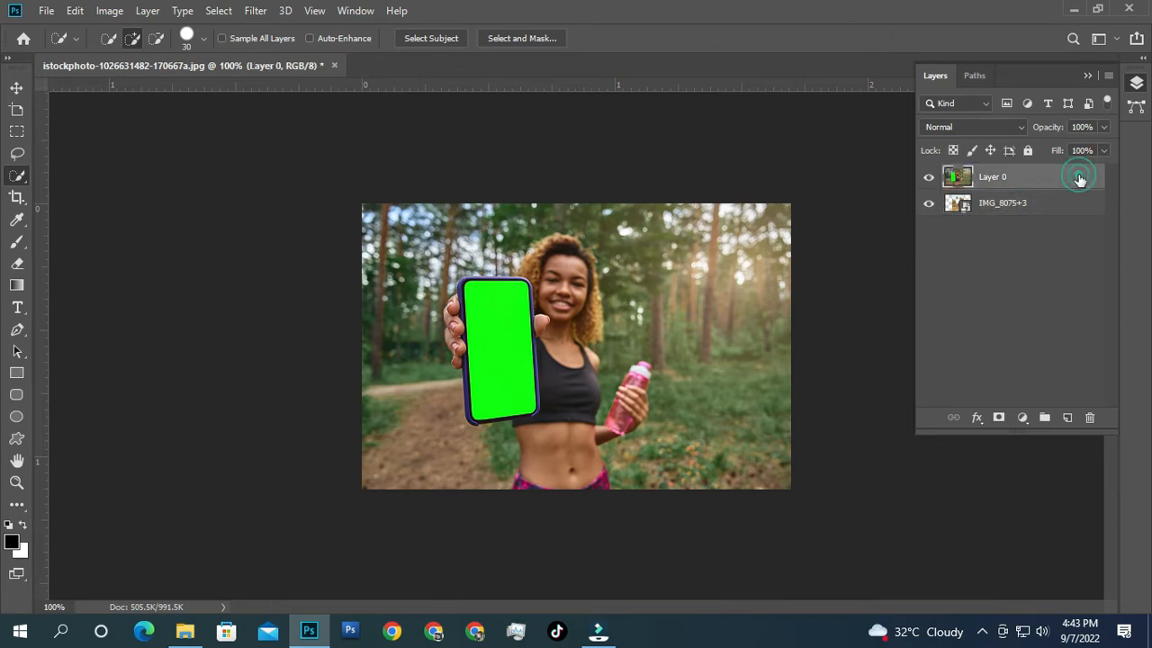
{"action": "double_click", "coordinate": [1079, 178]}
Step: Set Layer 0's Blend If to Green with This Layer's white slider at 243
{"action": "left_click_drag", "start_coordinate": [709, 119], "coordinate": [857, 99]}
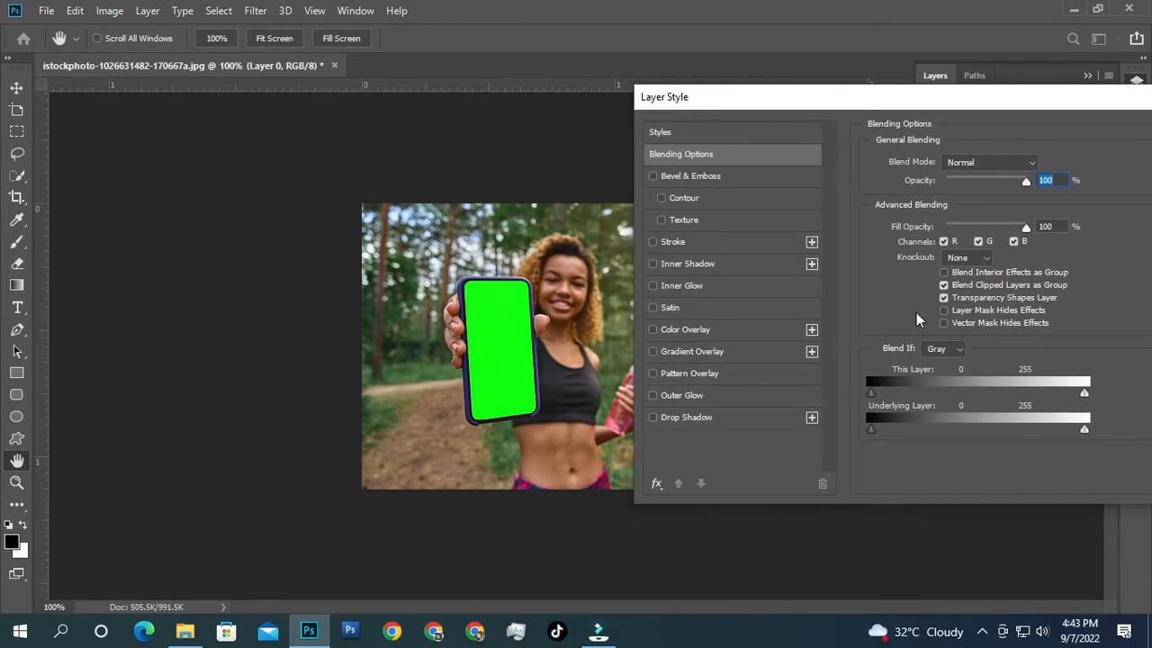
{"action": "left_click", "coordinate": [956, 348]}
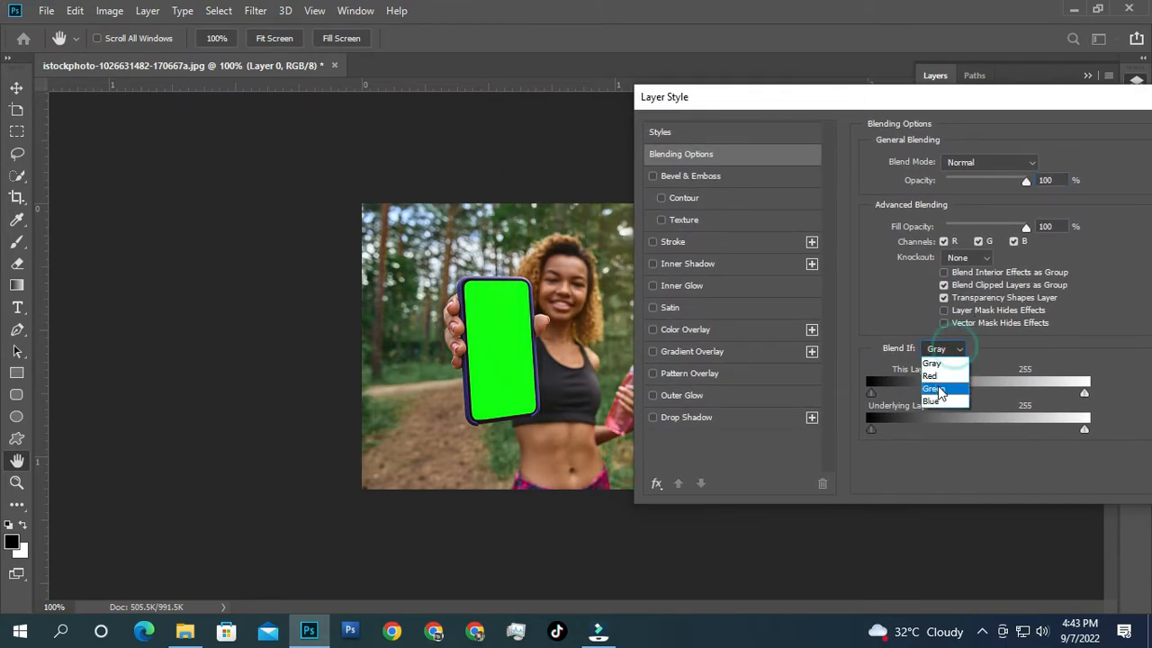
{"action": "left_click", "coordinate": [939, 390]}
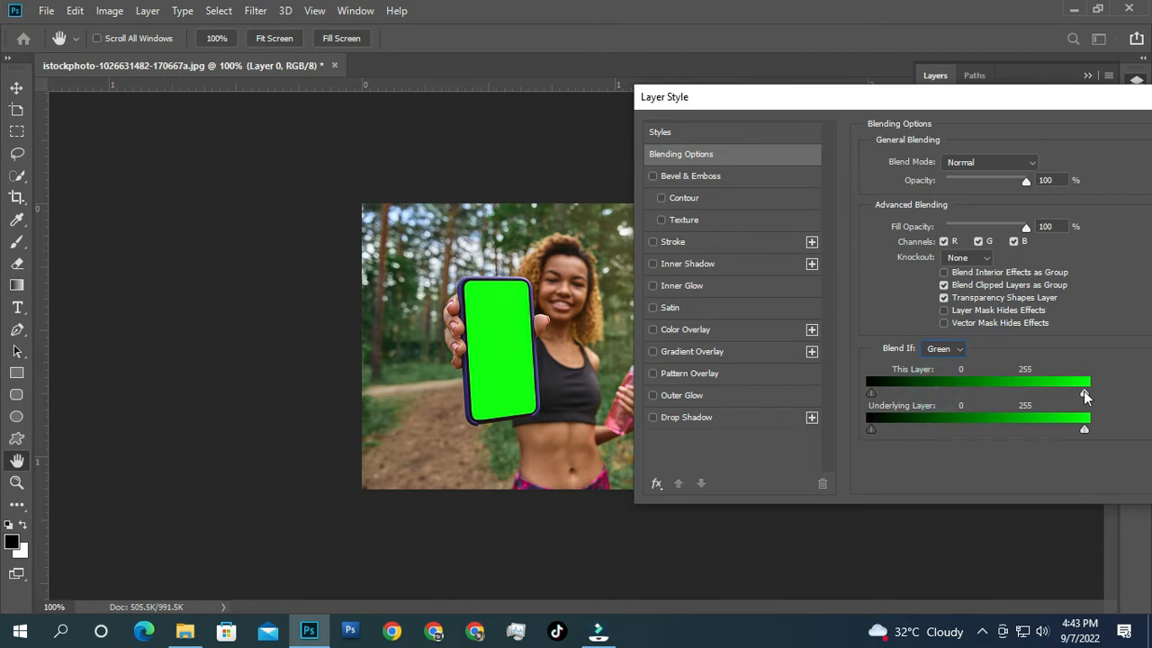
{"action": "left_click_drag", "start_coordinate": [1084, 394], "coordinate": [1082, 394]}
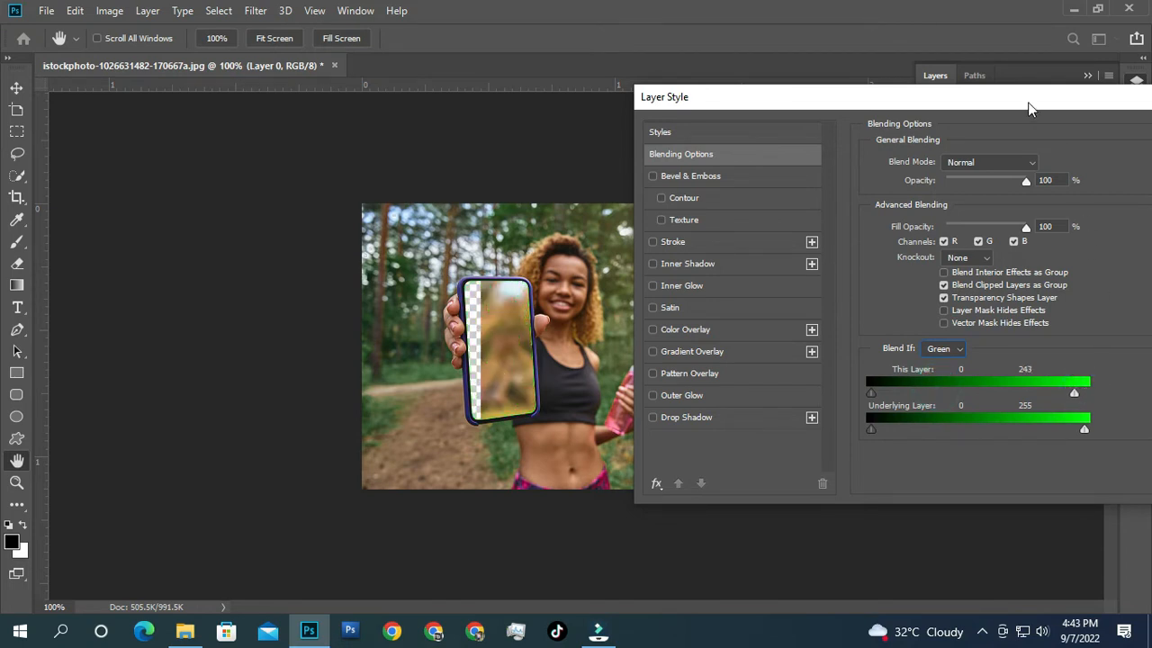
{"action": "left_click_drag", "start_coordinate": [1018, 97], "coordinate": [883, 100]}
{"action": "left_click", "coordinate": [1087, 134]}
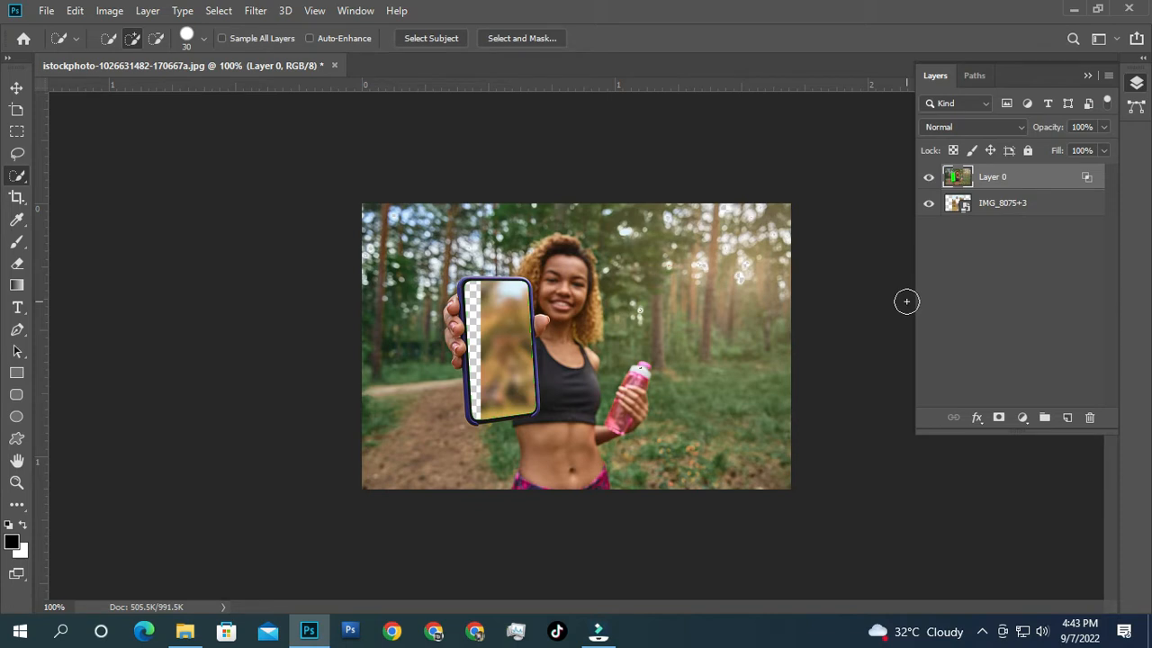
Step: Quick-select the phone screen area and feather the selection by 5 pixels
{"action": "right_click", "coordinate": [18, 180]}
{"action": "left_click", "coordinate": [59, 178]}
{"action": "left_click_drag", "start_coordinate": [505, 317], "coordinate": [509, 338]}
{"action": "right_click", "coordinate": [509, 333]}
{"action": "left_click", "coordinate": [551, 66]}
{"action": "type", "text": "5"}
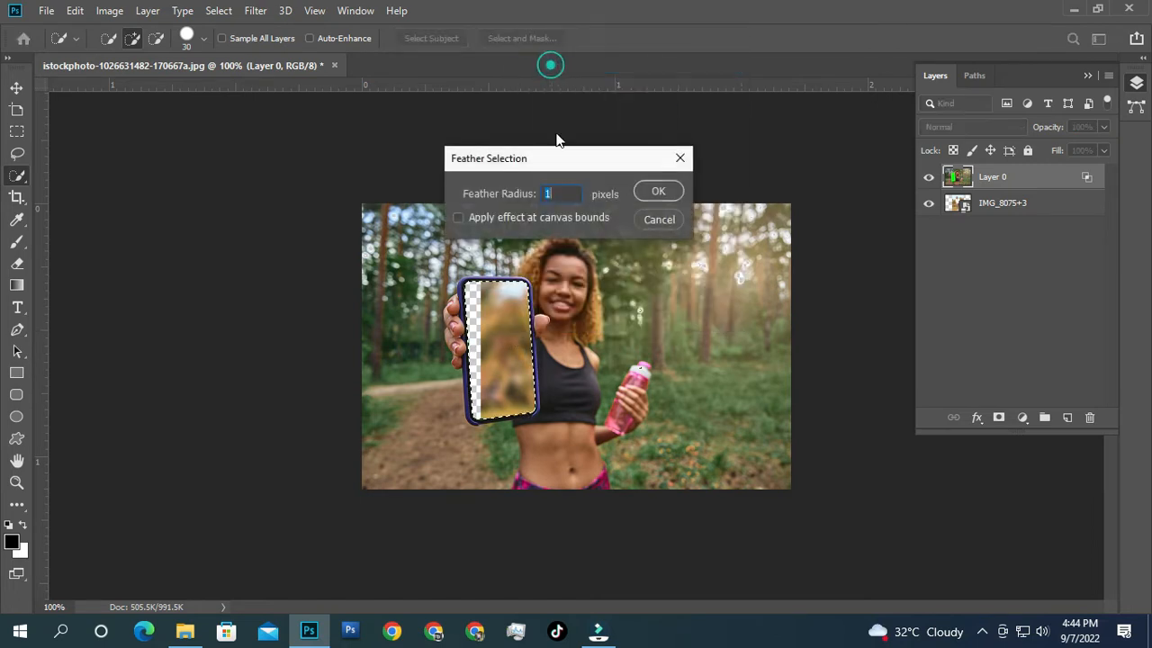
{"action": "left_click", "coordinate": [659, 192]}
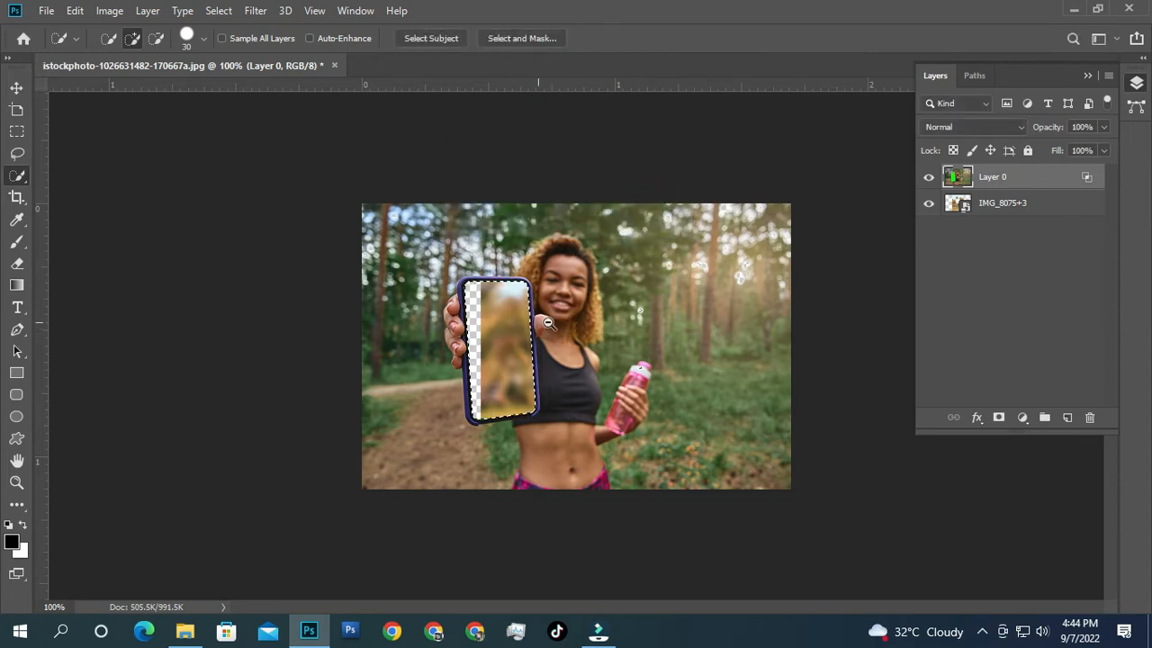
Step: Delete the green fringe around the phone screen twice, then deselect
{"action": "scroll", "coordinate": [549, 322], "scroll_direction": "up", "scroll_amount": 5}
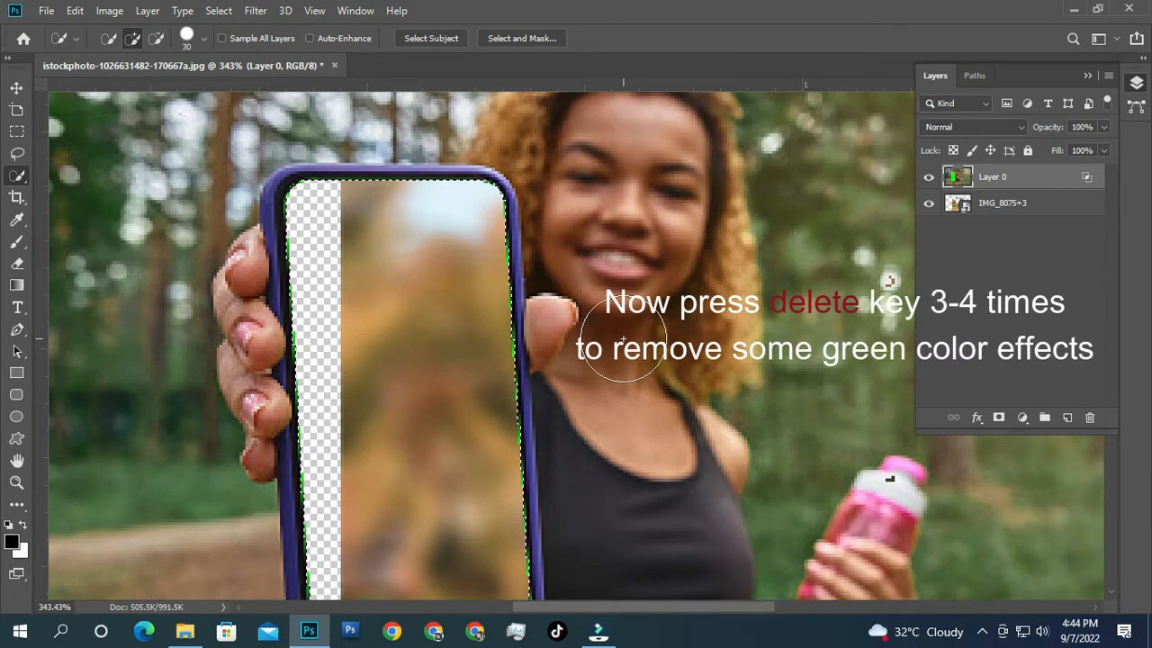
{"action": "key", "text": "Delete"}
{"action": "key", "text": "Delete"}
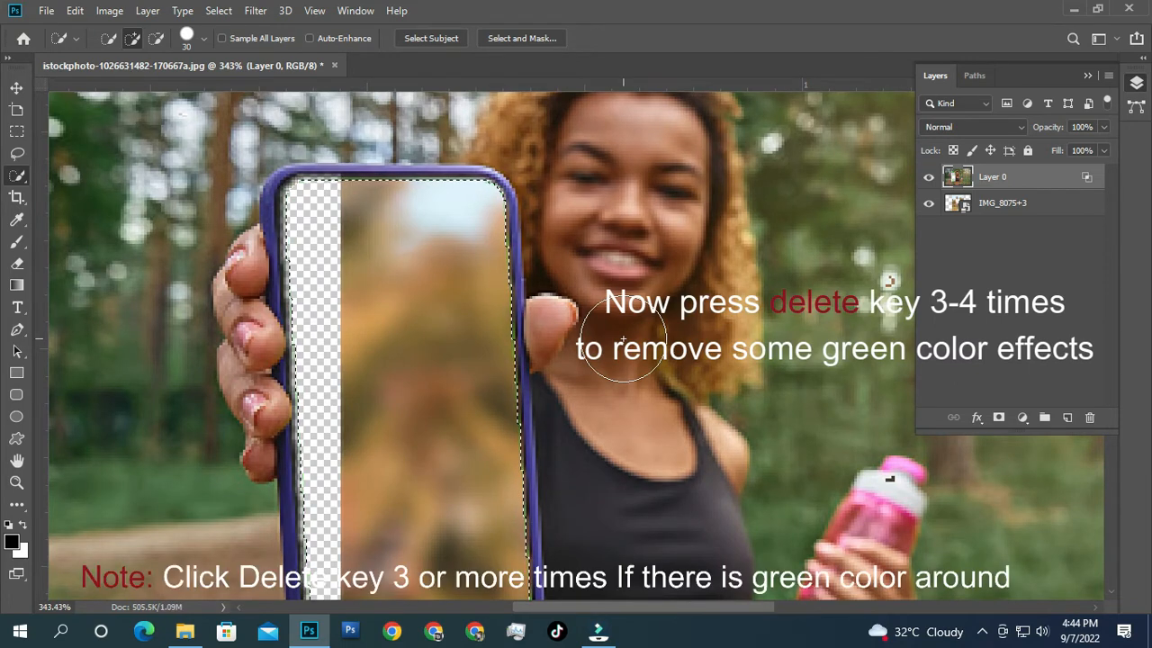
{"action": "key", "text": "Delete"}
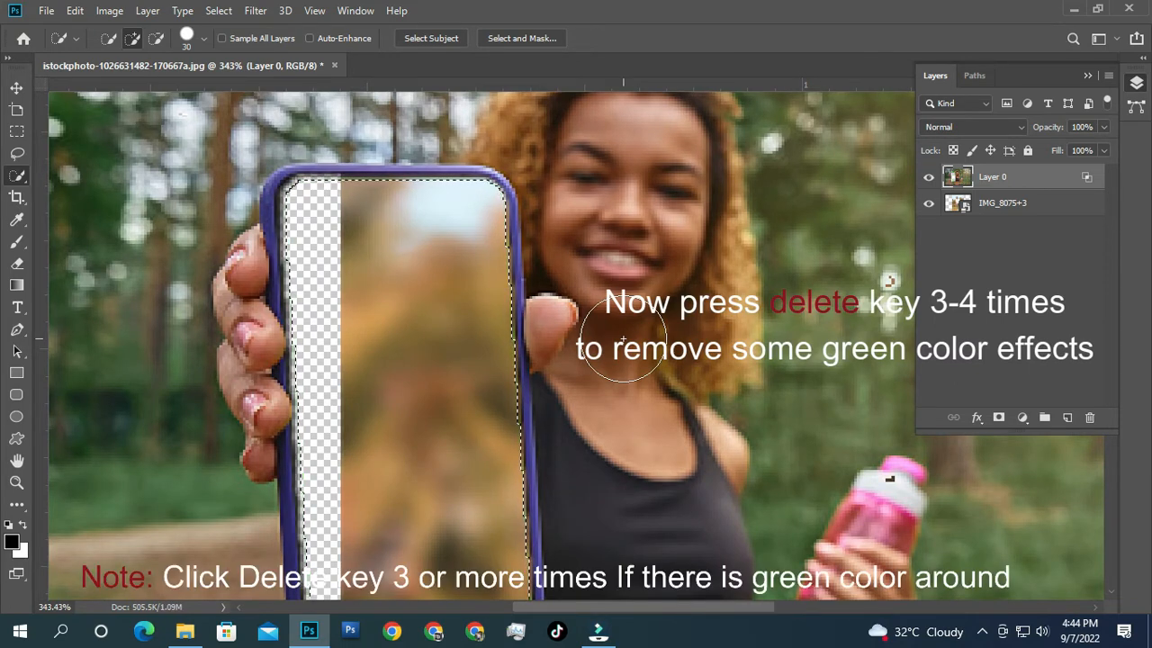
{"action": "right_click", "coordinate": [474, 327]}
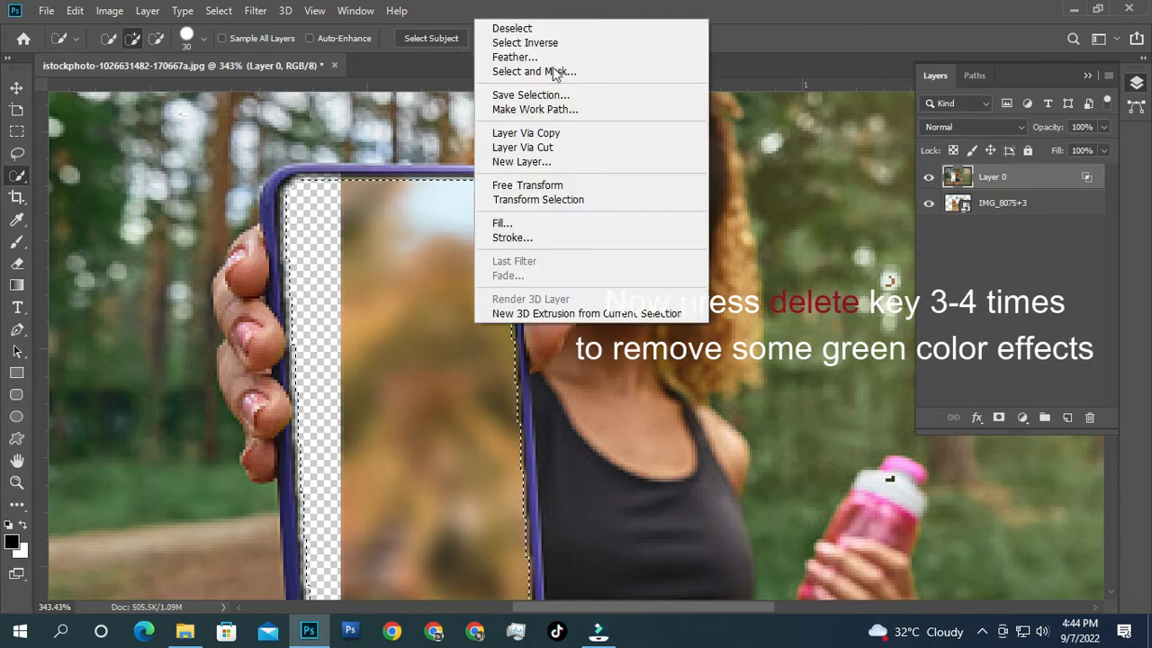
{"action": "left_click", "coordinate": [531, 28]}
{"action": "scroll", "coordinate": [523, 362], "scroll_direction": "down", "scroll_amount": 2}
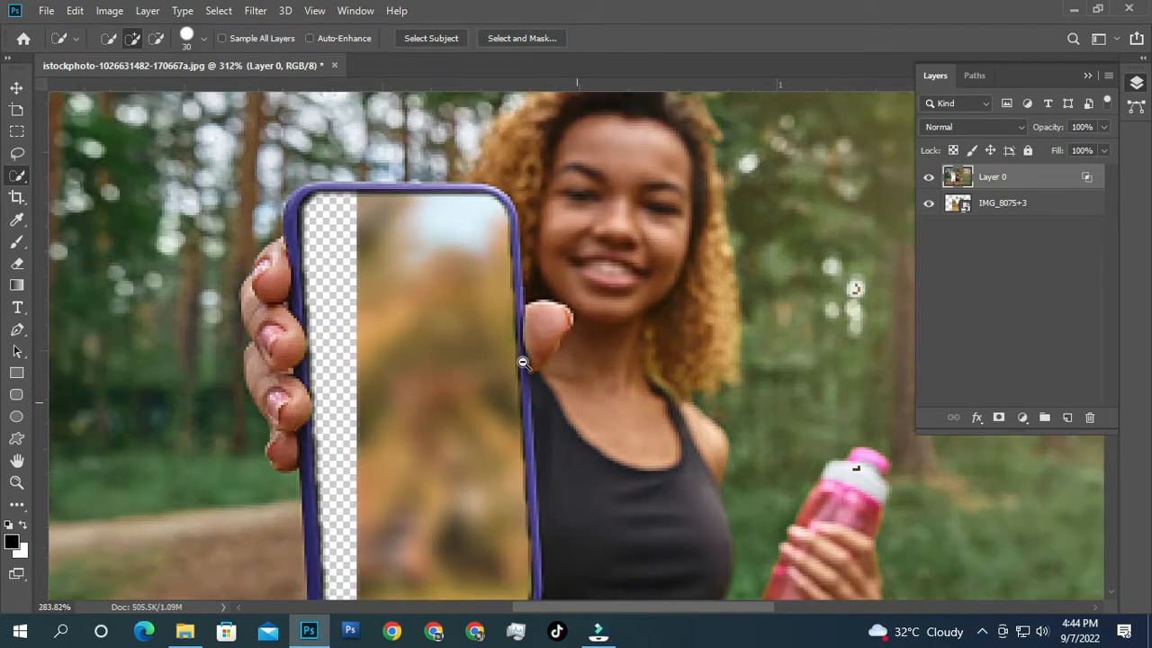
{"action": "scroll", "coordinate": [523, 362], "scroll_direction": "down", "scroll_amount": 5}
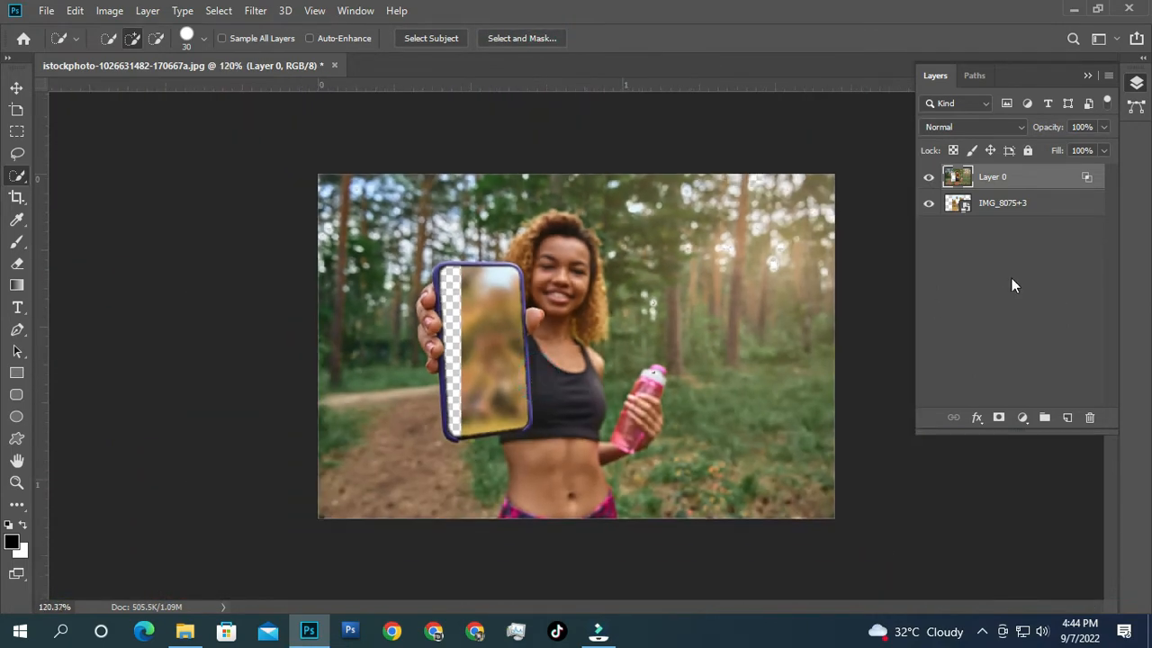
Step: Free-transform IMG_8075+3 to move and scale the man's photo into the phone screen
{"action": "left_click", "coordinate": [1042, 207]}
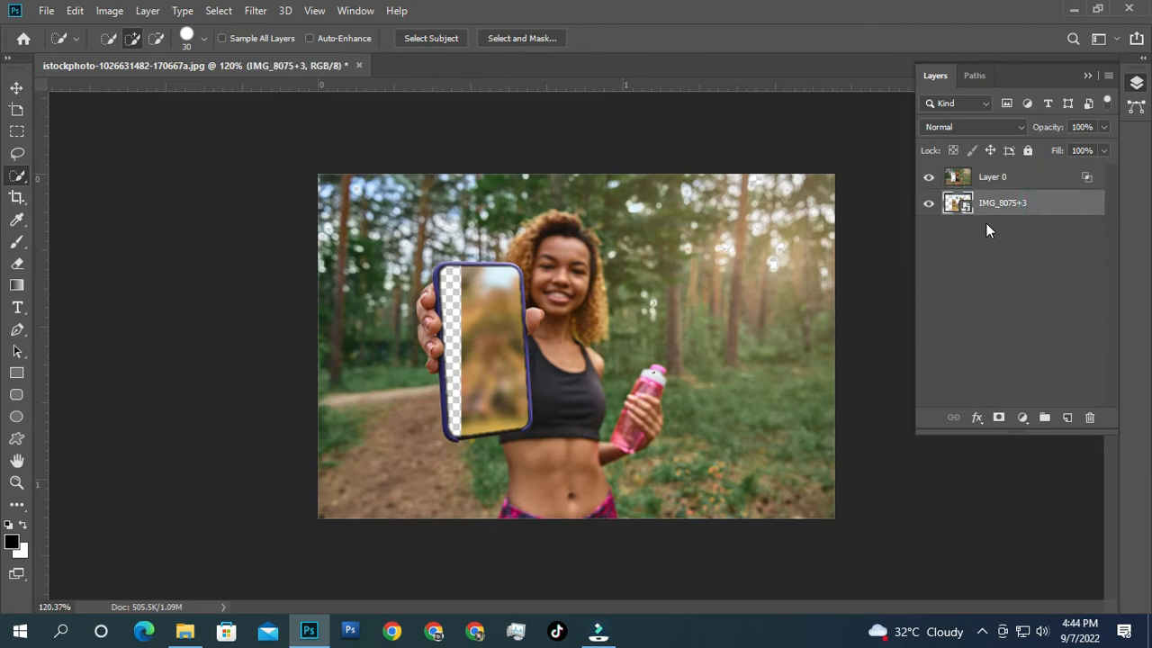
{"action": "key", "text": "ctrl+t"}
{"action": "left_click_drag", "start_coordinate": [595, 436], "coordinate": [507, 437]}
{"action": "left_click_drag", "start_coordinate": [601, 520], "coordinate": [547, 434]}
{"action": "left_click_drag", "start_coordinate": [486, 406], "coordinate": [482, 420]}
{"action": "left_click_drag", "start_coordinate": [540, 443], "coordinate": [546, 450]}
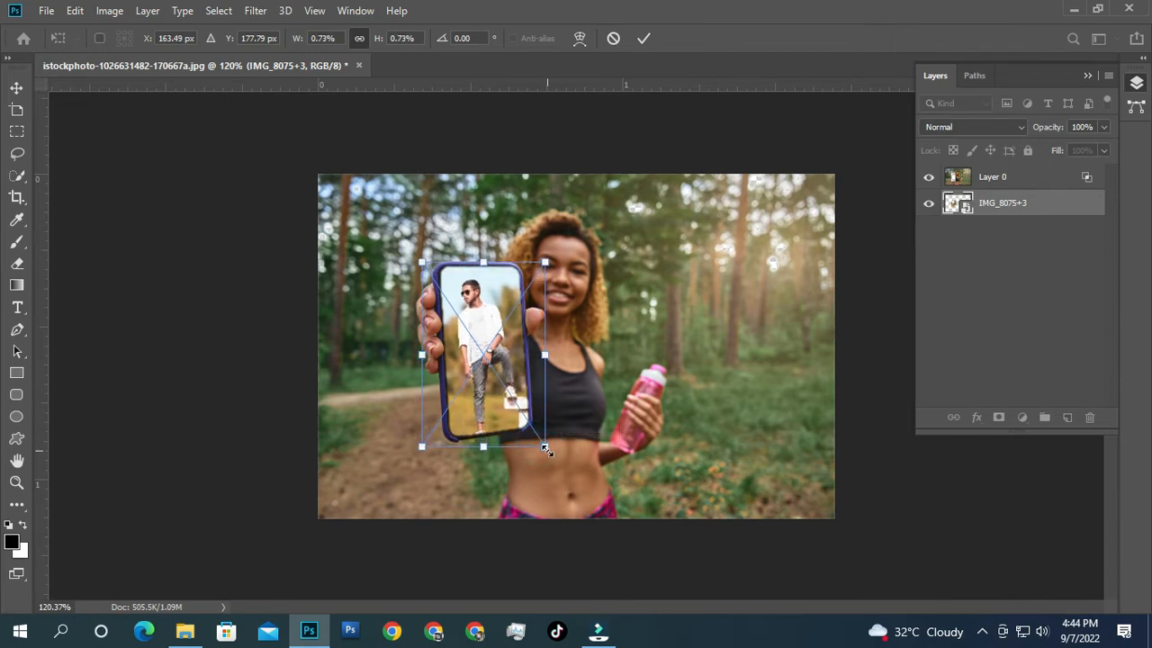
{"action": "key", "text": "Up"}
{"action": "key", "text": "Up"}
{"action": "key", "text": "Up"}
{"action": "key", "text": "Up"}
{"action": "key", "text": "Up"}
{"action": "key", "text": "Up"}
{"action": "key", "text": "Right"}
{"action": "key", "text": "Right"}
{"action": "key", "text": "Right"}
{"action": "key", "text": "Up"}
{"action": "key", "text": "Up"}
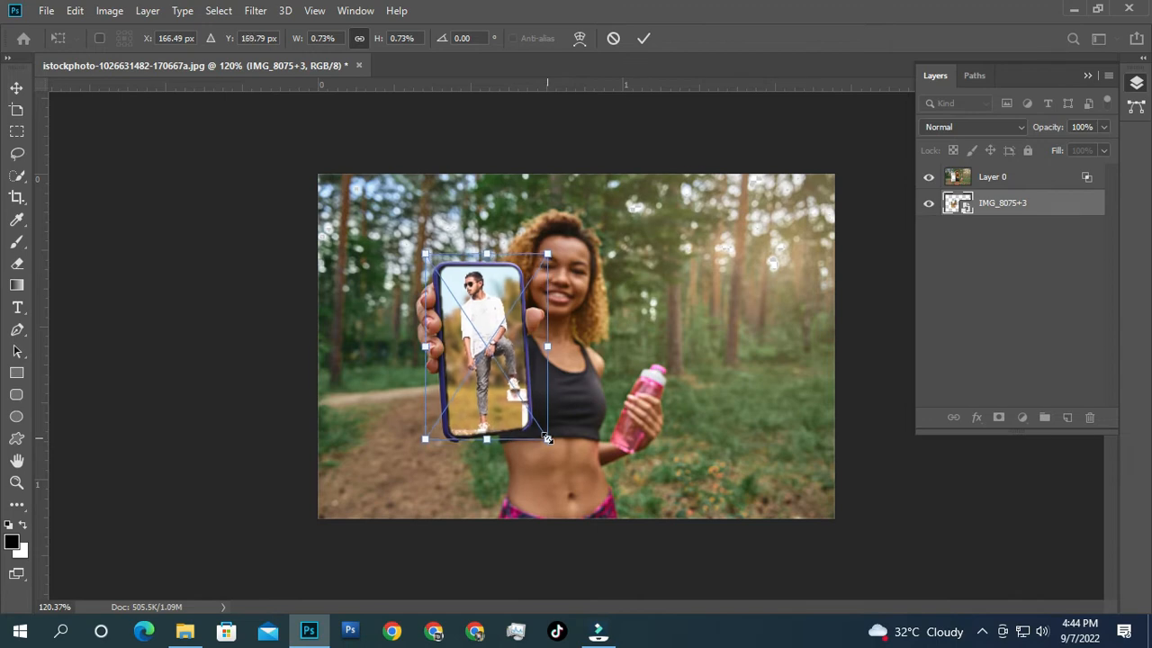
{"action": "key", "text": "Return"}
Step: Open the mosque park picture pexels-seher-baran-8012848 in Photoshop
{"action": "key", "text": "w"}
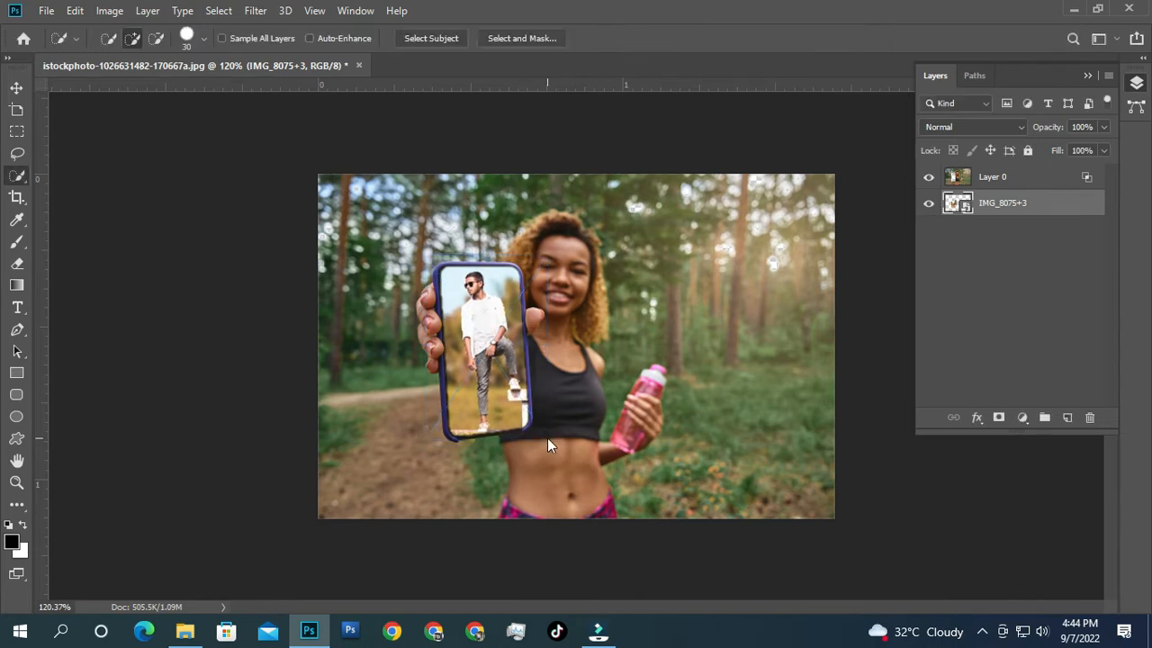
{"action": "scroll", "coordinate": [547, 436], "scroll_direction": "up", "scroll_amount": 2}
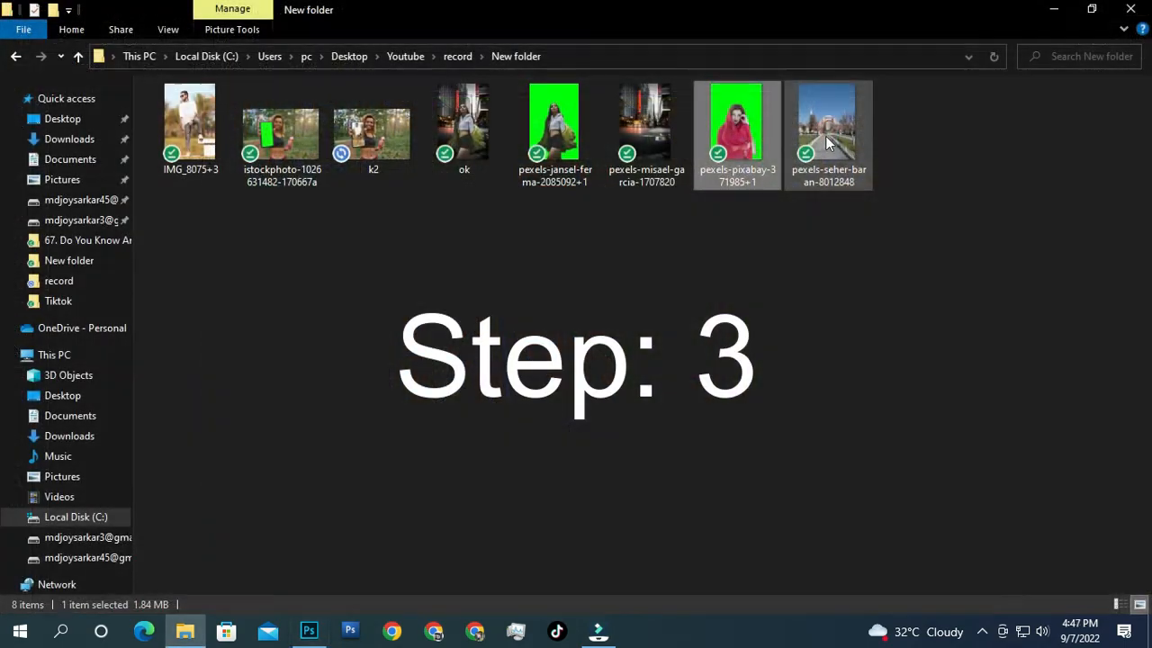
{"action": "left_click_drag", "start_coordinate": [822, 129], "coordinate": [435, 372]}
Step: Place pexels-pixabay-371985+1 over the mosque photo, scale it to 130.48%, and rasterize it
{"action": "left_click", "coordinate": [185, 630]}
{"action": "left_click_drag", "start_coordinate": [736, 126], "coordinate": [529, 391]}
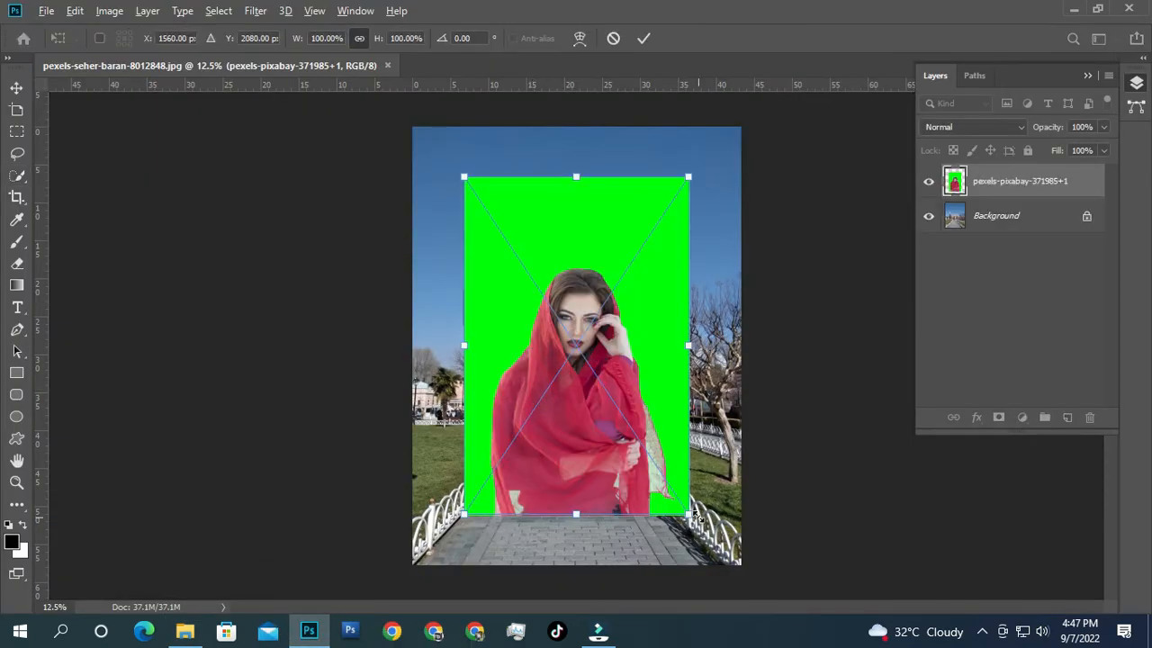
{"action": "left_click_drag", "start_coordinate": [690, 514], "coordinate": [745, 559]}
{"action": "key", "text": "Return"}
{"action": "right_click", "coordinate": [1002, 186]}
{"action": "left_click", "coordinate": [843, 331]}
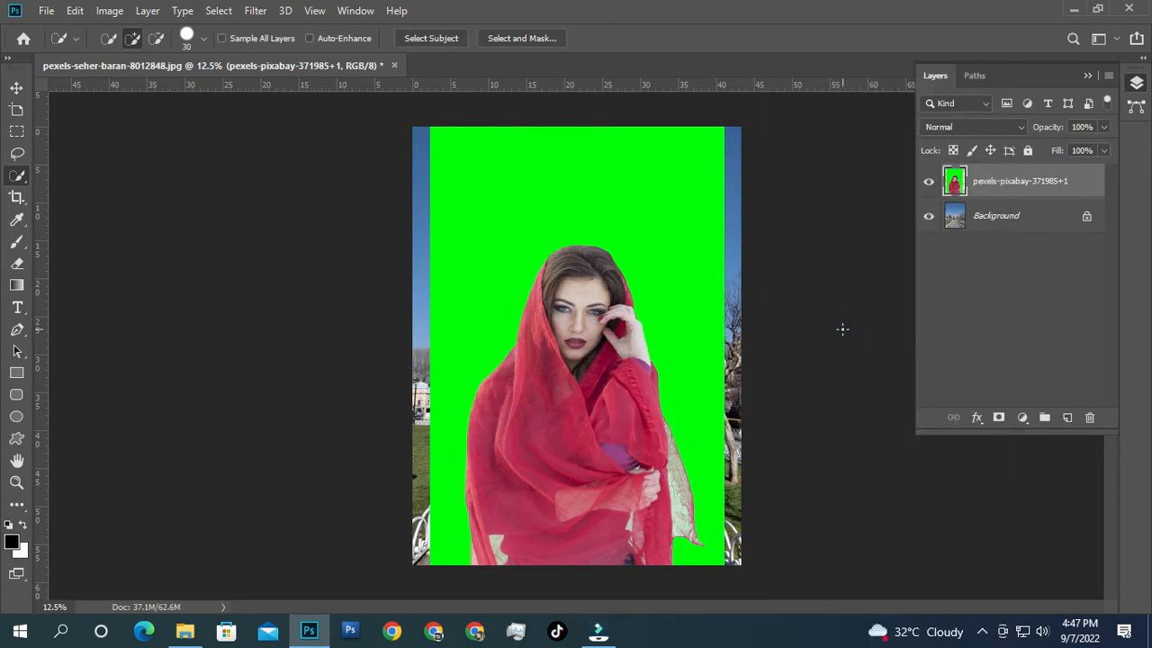
Step: Set the woman layer's Blend If to Green and split This Layer's white slider
{"action": "double_click", "coordinate": [1092, 186]}
{"action": "left_click_drag", "start_coordinate": [828, 107], "coordinate": [1036, 106]}
{"action": "left_click", "coordinate": [1006, 348]}
{"action": "left_click", "coordinate": [992, 388]}
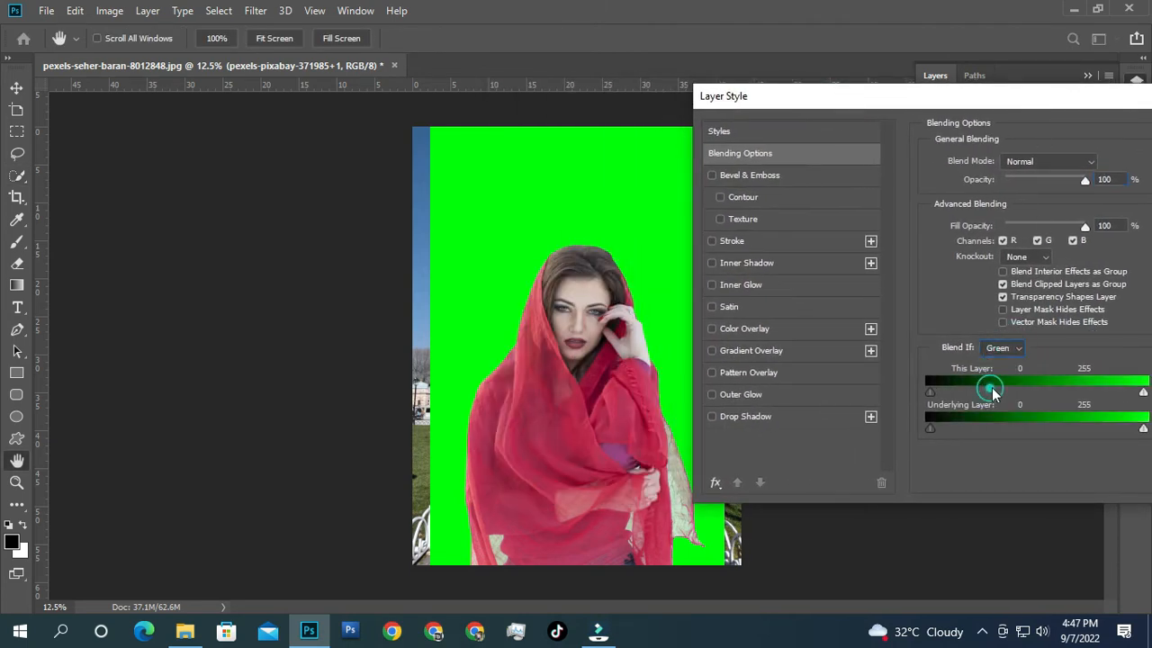
{"action": "left_click_drag", "start_coordinate": [1143, 393], "coordinate": [1135, 393]}
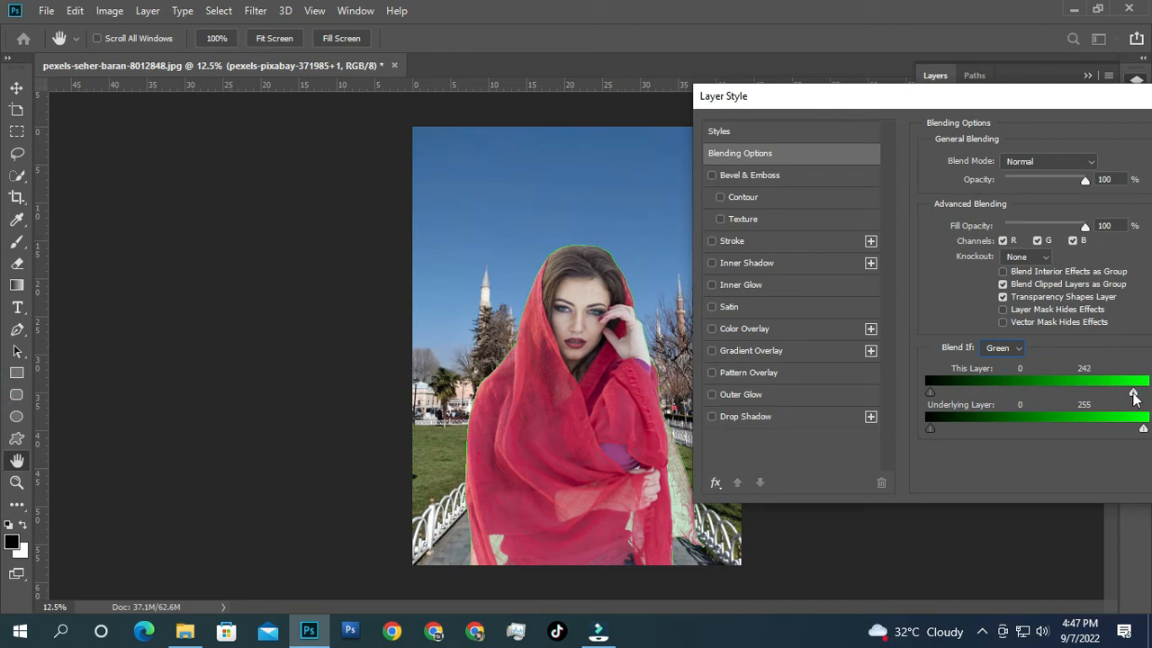
{"action": "left_click_drag", "start_coordinate": [1132, 393], "coordinate": [1119, 393]}
Step: Refine the green cutoff split to 199/249, keeping the dark slider at 0, and apply
{"action": "scroll", "coordinate": [662, 511], "scroll_direction": "up", "scroll_amount": 2}
{"action": "left_click_drag", "start_coordinate": [662, 512], "coordinate": [457, 416]}
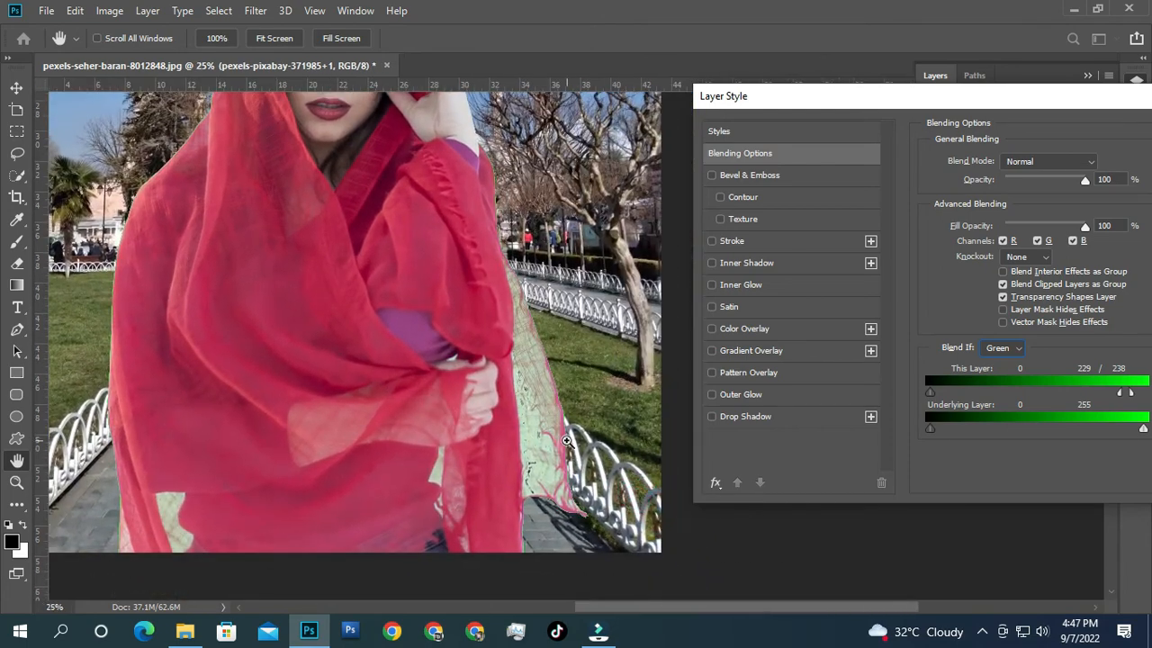
{"action": "scroll", "coordinate": [552, 439], "scroll_direction": "up", "scroll_amount": 1}
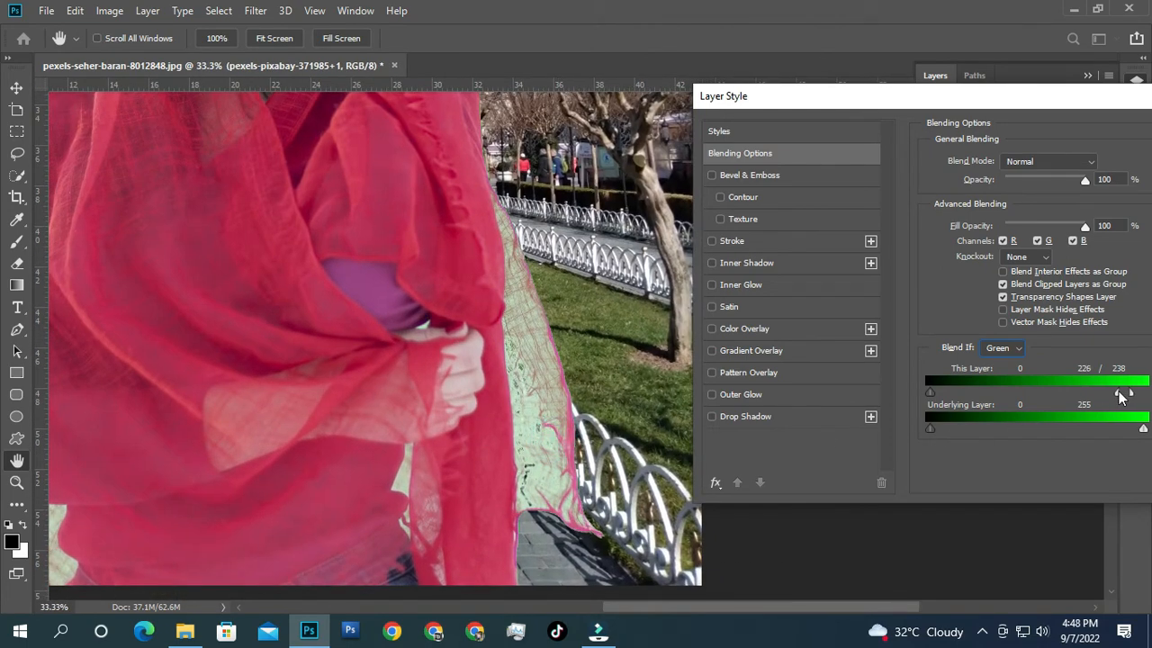
{"action": "left_click_drag", "start_coordinate": [1122, 397], "coordinate": [1113, 398]}
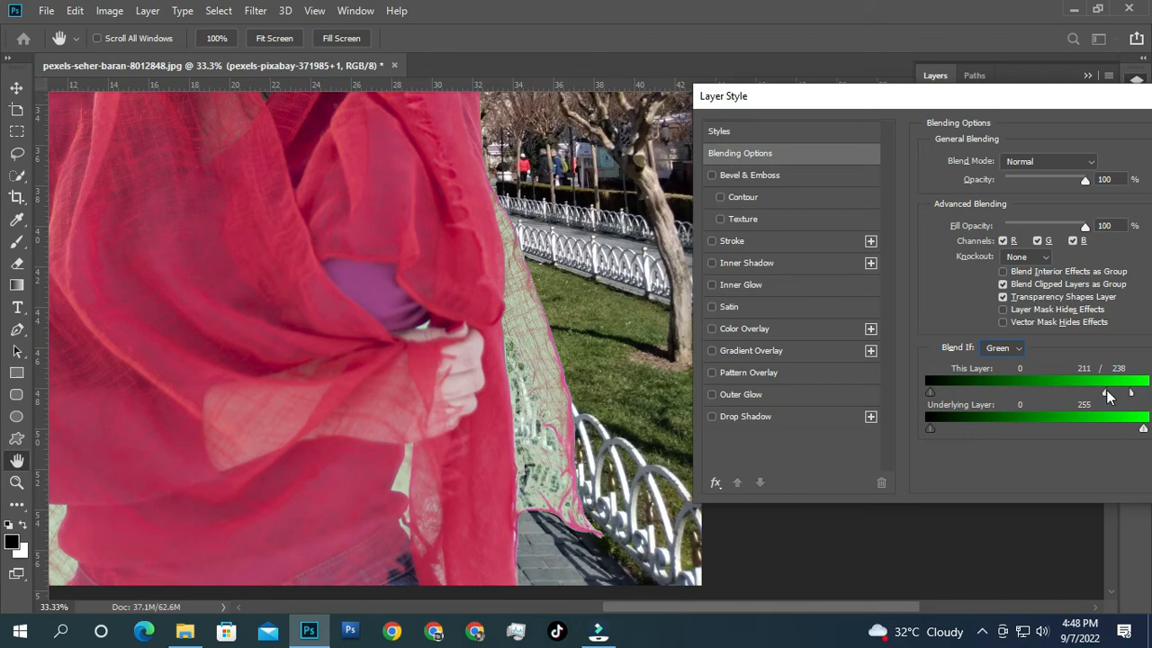
{"action": "left_click_drag", "start_coordinate": [1130, 394], "coordinate": [1100, 397]}
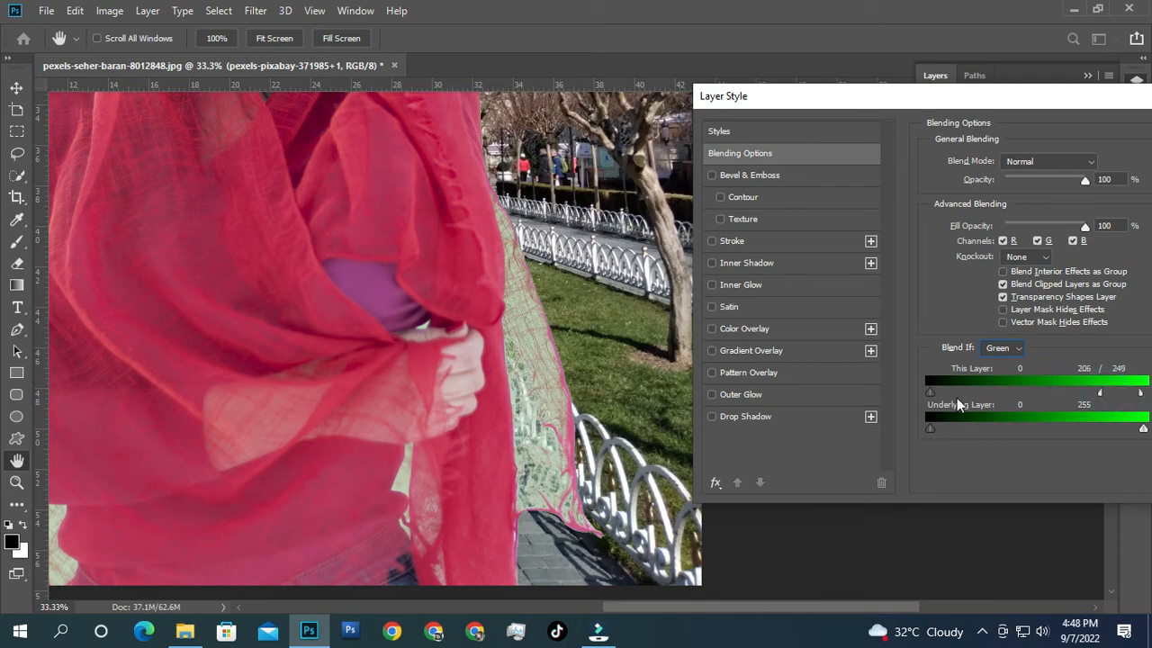
{"action": "mouse_move", "coordinate": [931, 393]}
{"action": "left_mouse_down"}
{"action": "mouse_move", "coordinate": [942, 393]}
{"action": "mouse_move", "coordinate": [928, 392]}
{"action": "left_mouse_up"}
{"action": "left_click_drag", "start_coordinate": [1101, 394], "coordinate": [1097, 393]}
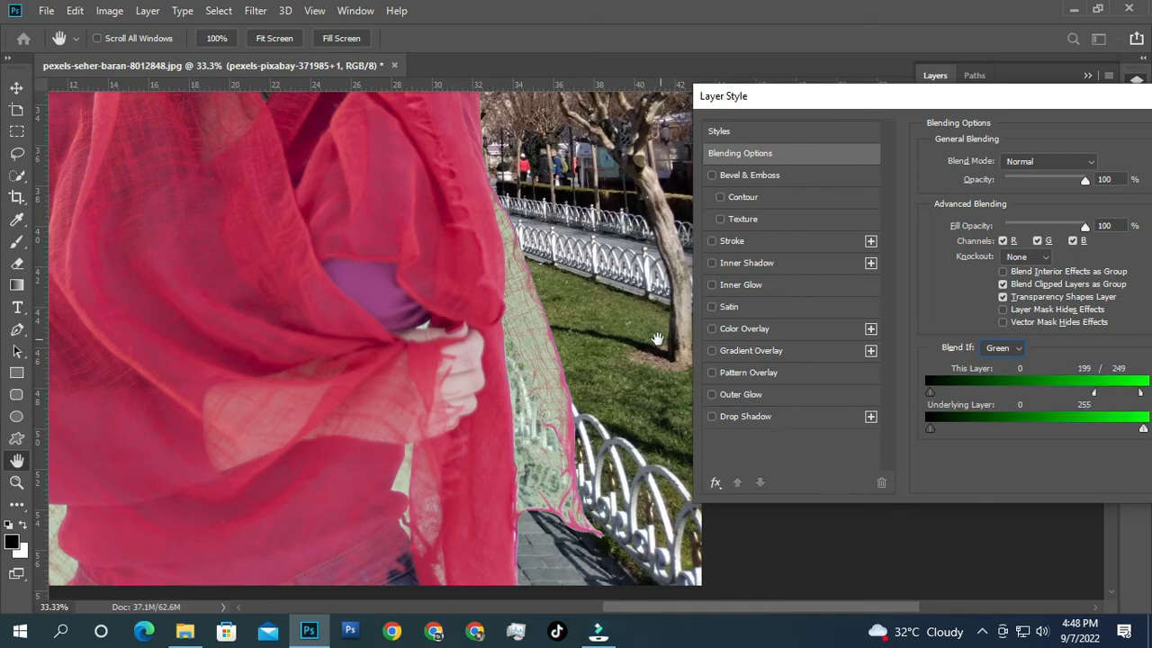
{"action": "scroll", "coordinate": [585, 343], "scroll_direction": "down", "scroll_amount": 3}
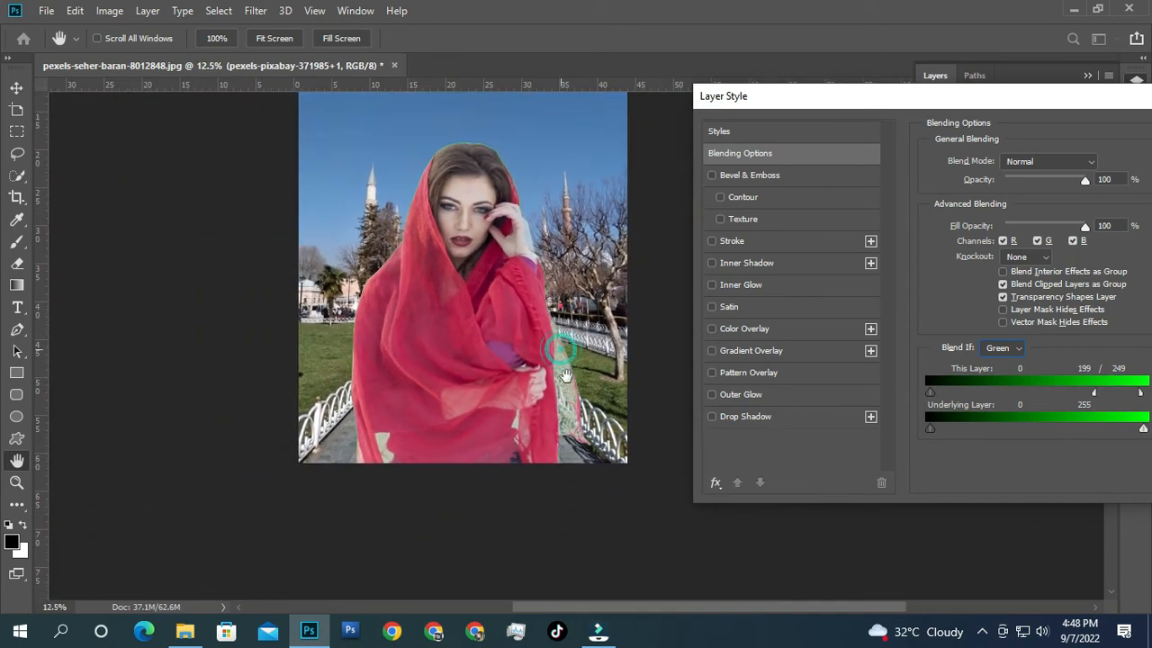
{"action": "left_click_drag", "start_coordinate": [1008, 105], "coordinate": [862, 104]}
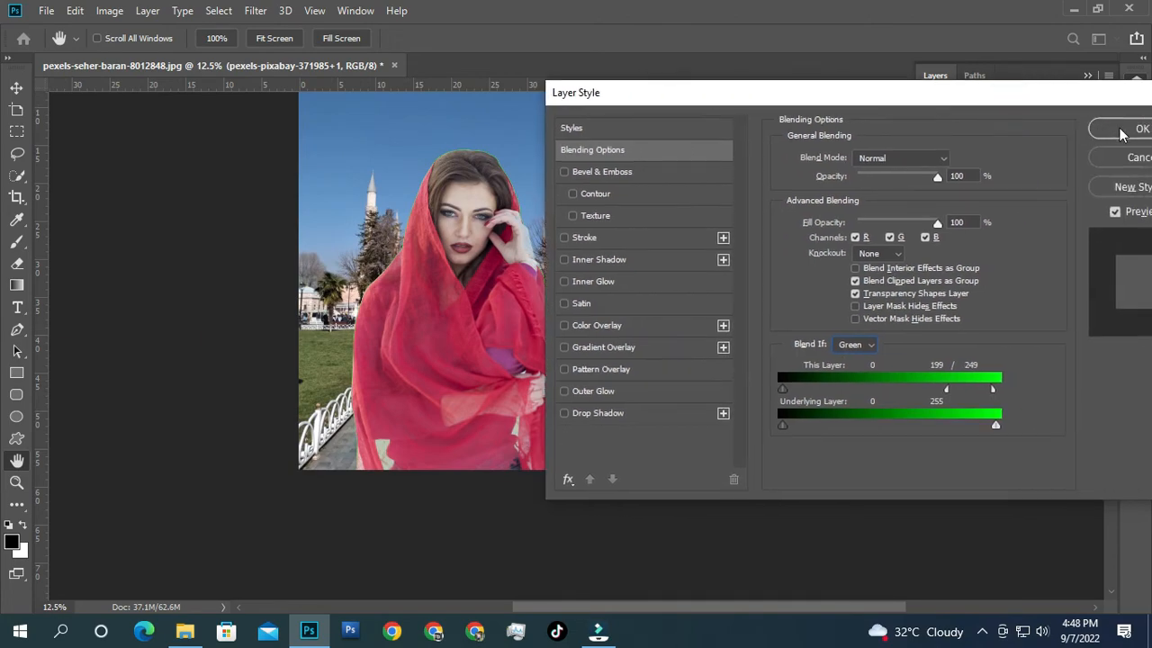
{"action": "left_click", "coordinate": [1119, 128]}
Step: Quick-select the sky and park background around the red-scarf woman, then zoom to her hair edge
{"action": "scroll", "coordinate": [495, 180], "scroll_direction": "up", "scroll_amount": 5}
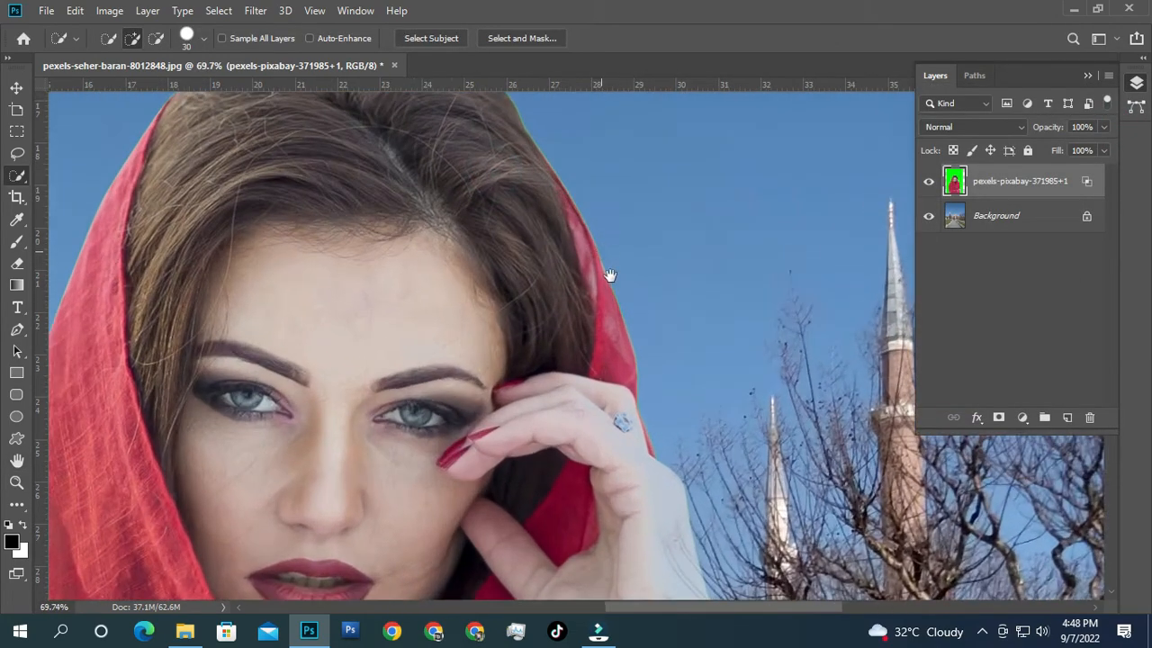
{"action": "left_click_drag", "start_coordinate": [610, 275], "coordinate": [628, 396]}
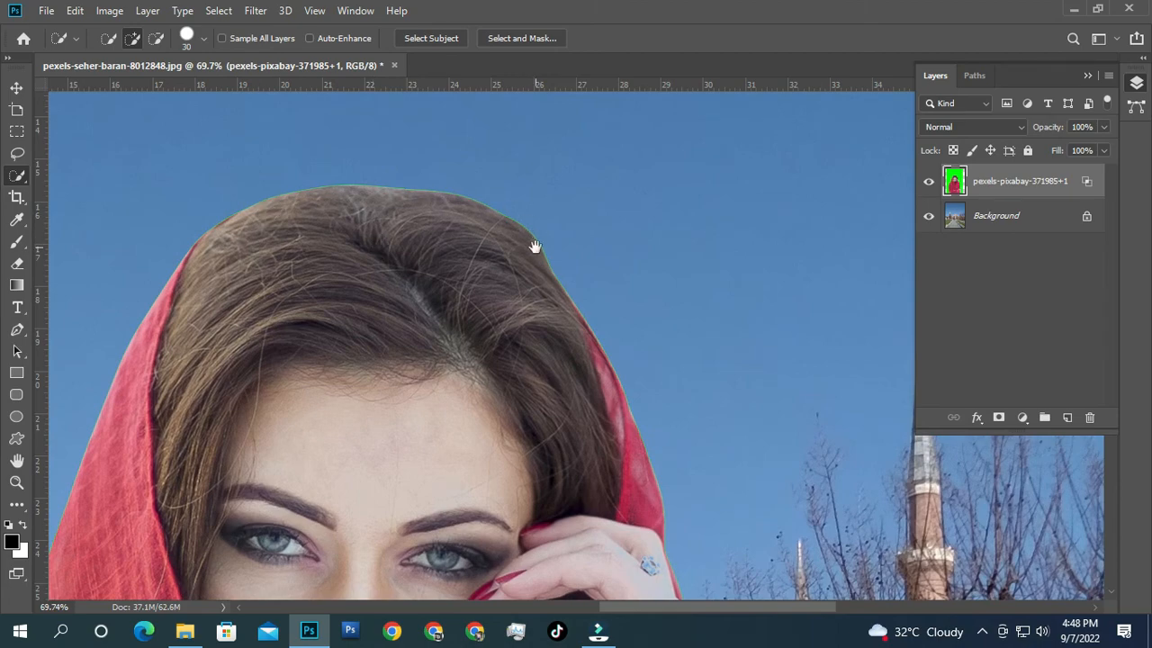
{"action": "scroll", "coordinate": [535, 246], "scroll_direction": "down", "scroll_amount": 4}
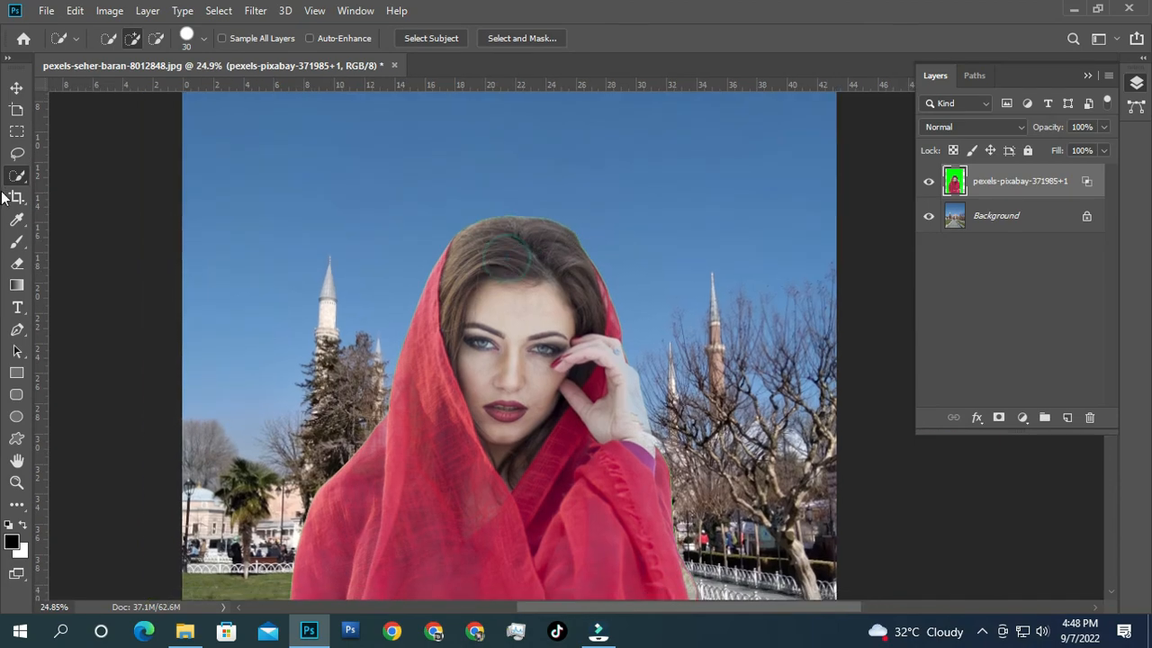
{"action": "mouse_move", "coordinate": [561, 175]}
{"action": "left_mouse_down"}
{"action": "mouse_move", "coordinate": [397, 201]}
{"action": "mouse_move", "coordinate": [322, 276]}
{"action": "mouse_move", "coordinate": [295, 454]}
{"action": "mouse_move", "coordinate": [645, 223]}
{"action": "left_mouse_up"}
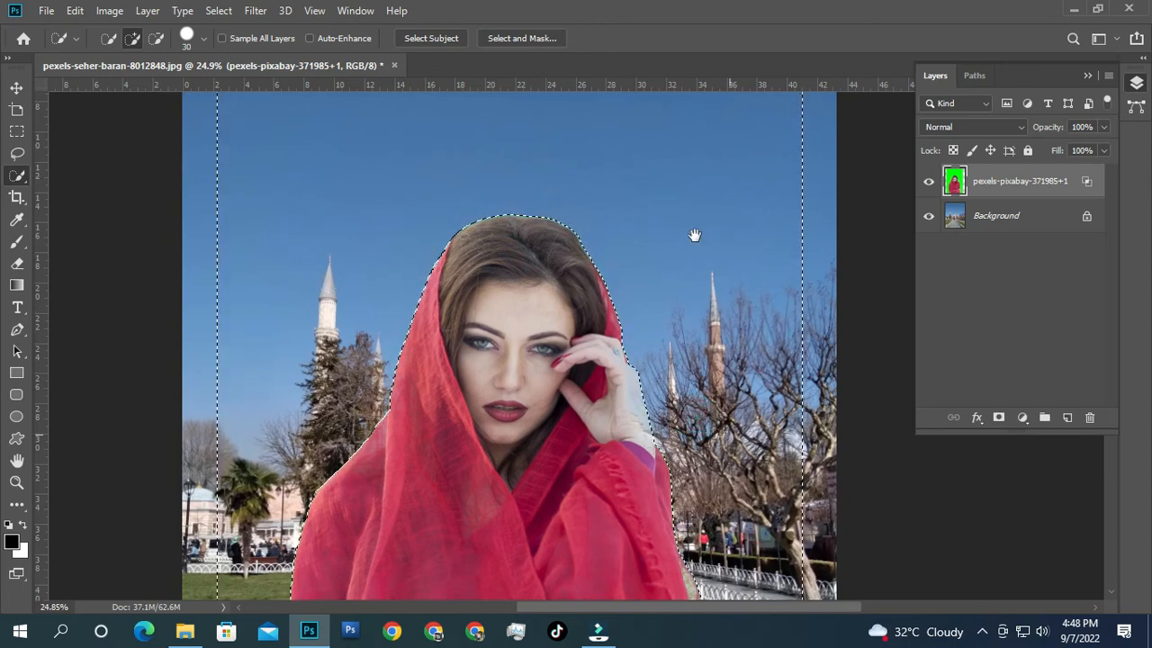
{"action": "left_click_drag", "start_coordinate": [703, 403], "coordinate": [691, 215]}
{"action": "left_click_drag", "start_coordinate": [702, 339], "coordinate": [704, 485]}
{"action": "left_click_drag", "start_coordinate": [636, 298], "coordinate": [653, 390]}
{"action": "left_click_drag", "start_coordinate": [555, 265], "coordinate": [656, 316], "text": "ctrl"}
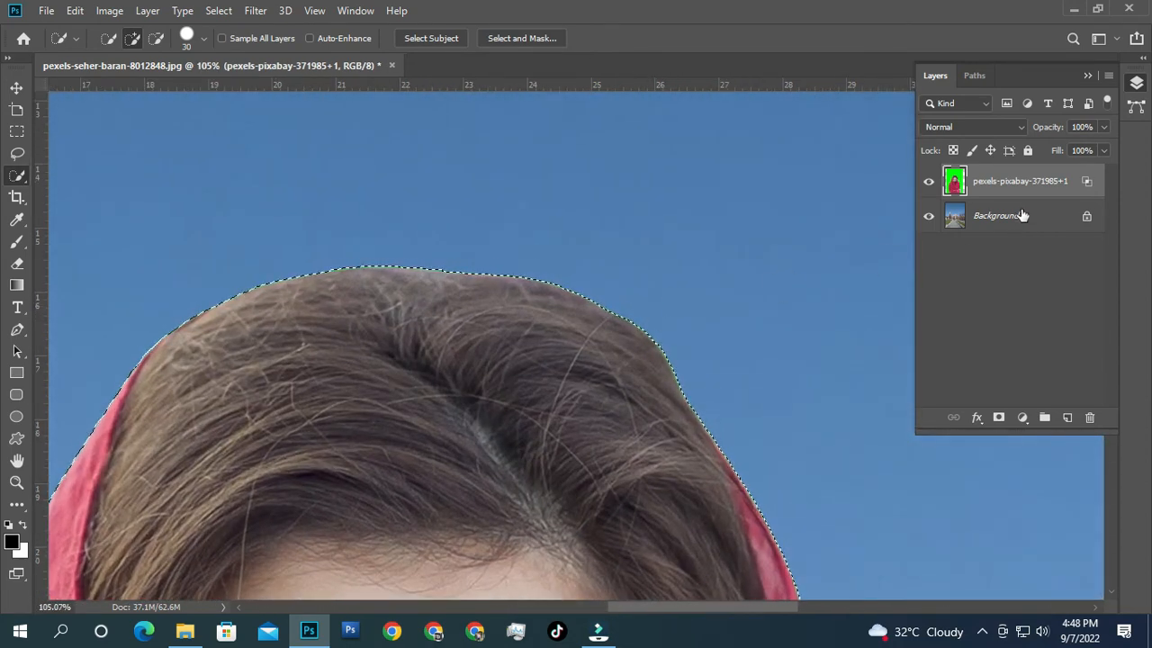
Step: Feather the background selection by 1 pixel and delete the green fringe around the hair twice
{"action": "right_click", "coordinate": [667, 229]}
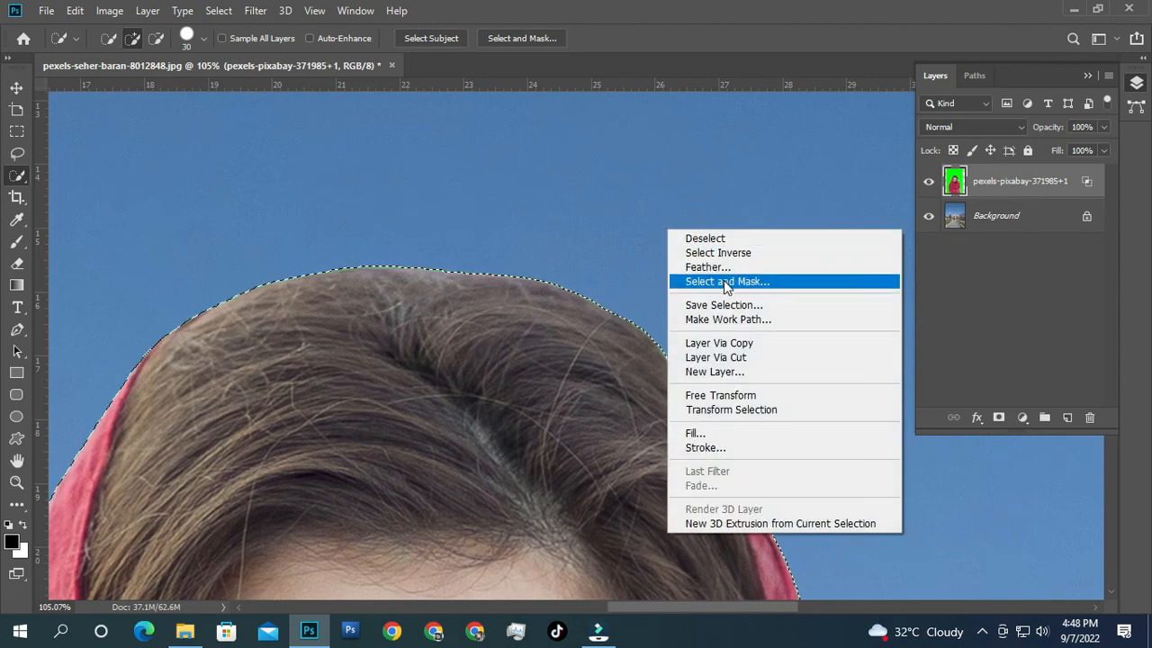
{"action": "left_click", "coordinate": [722, 271]}
{"action": "left_click", "coordinate": [655, 192]}
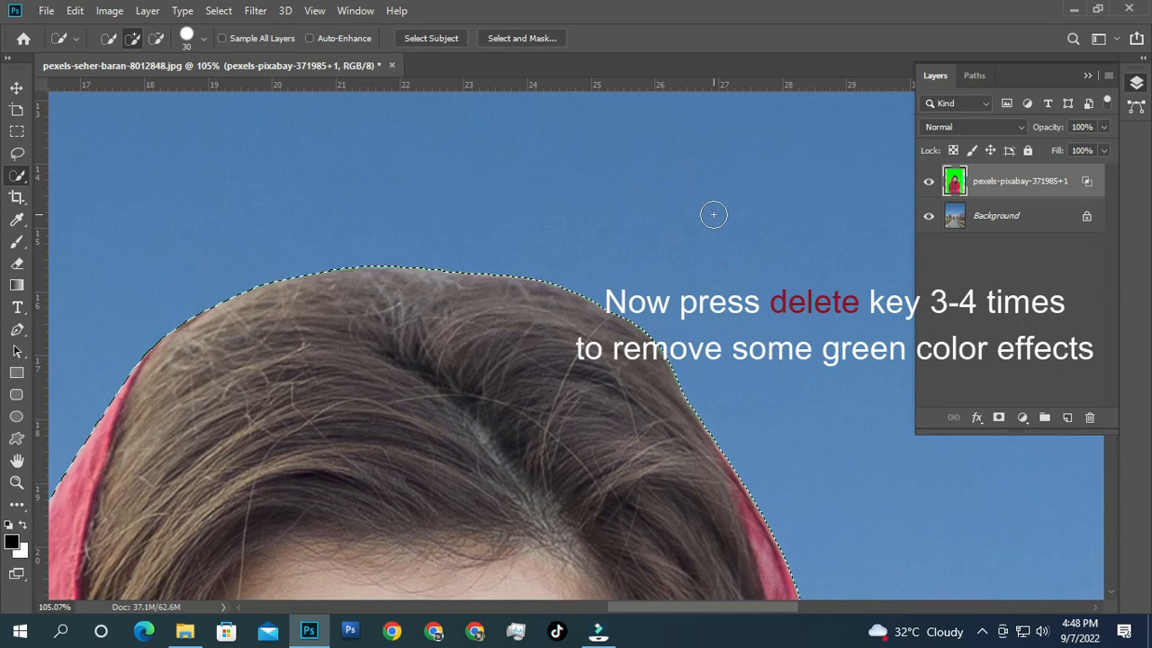
{"action": "key", "text": "Delete"}
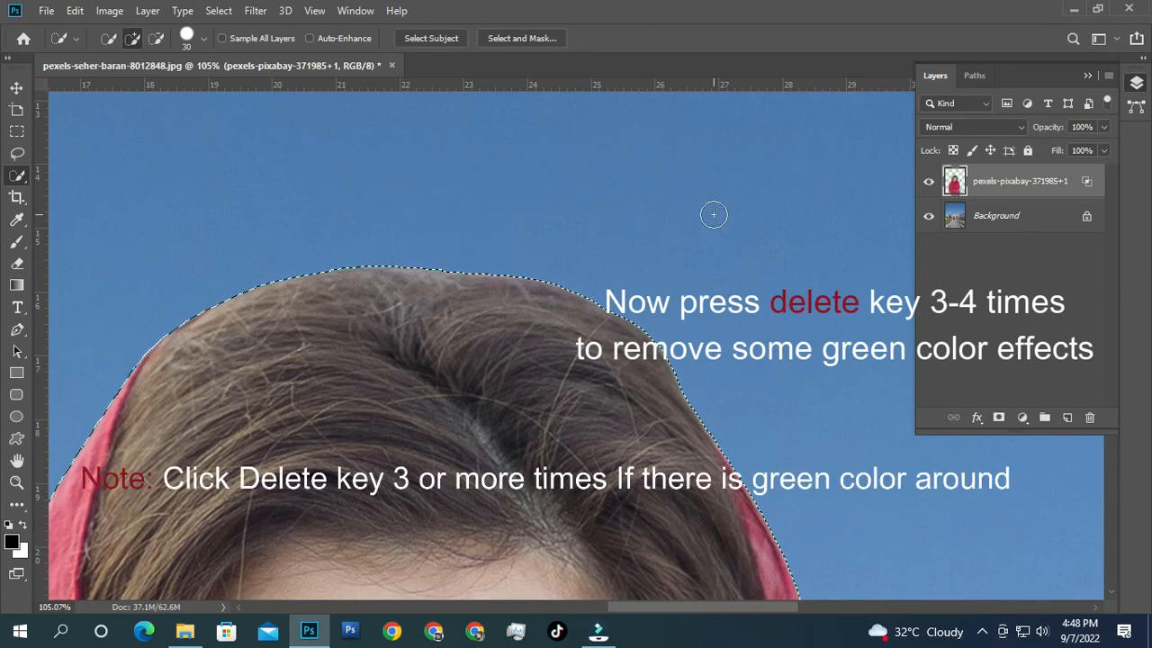
{"action": "key", "text": "Delete"}
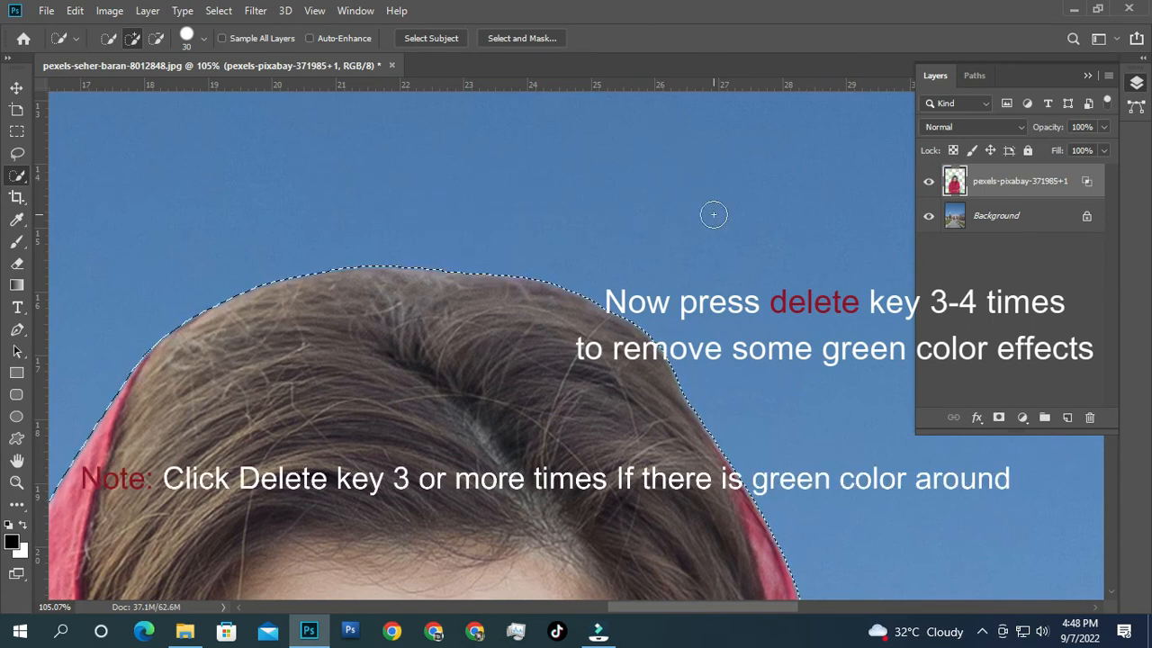
Step: Deselect and fit the whole composite on screen
{"action": "key", "text": "ctrl+d"}
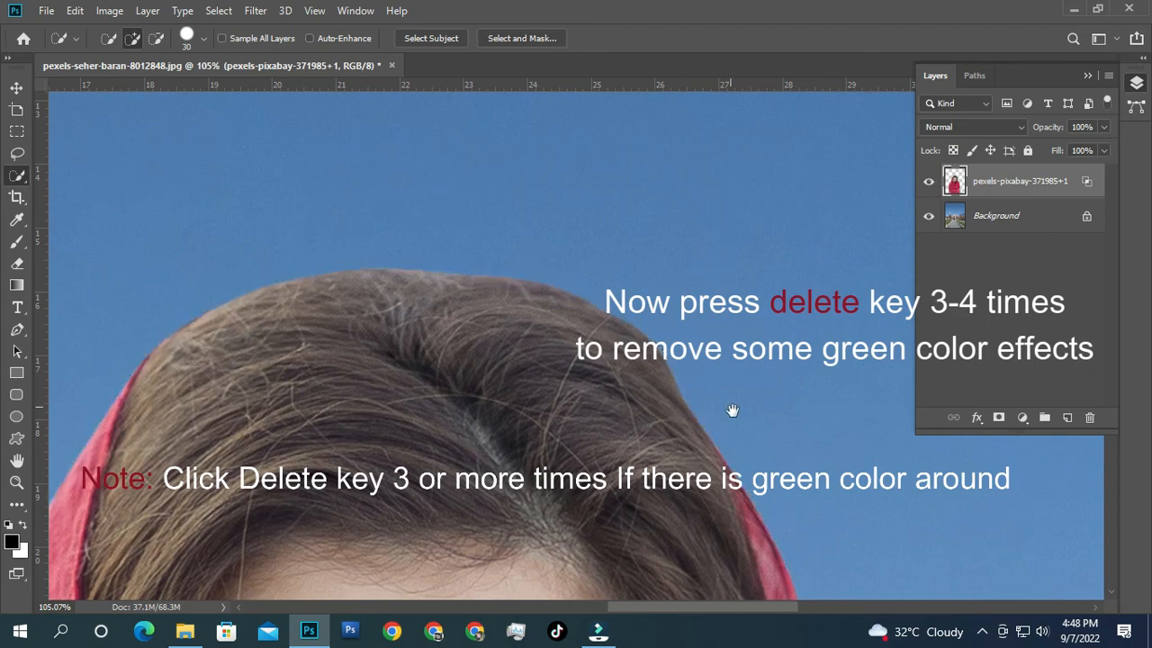
{"action": "left_click_drag", "start_coordinate": [748, 444], "coordinate": [648, 303]}
{"action": "left_click_drag", "start_coordinate": [721, 496], "coordinate": [618, 282]}
{"action": "left_click_drag", "start_coordinate": [672, 406], "coordinate": [605, 350]}
{"action": "key", "text": "ctrl+0"}
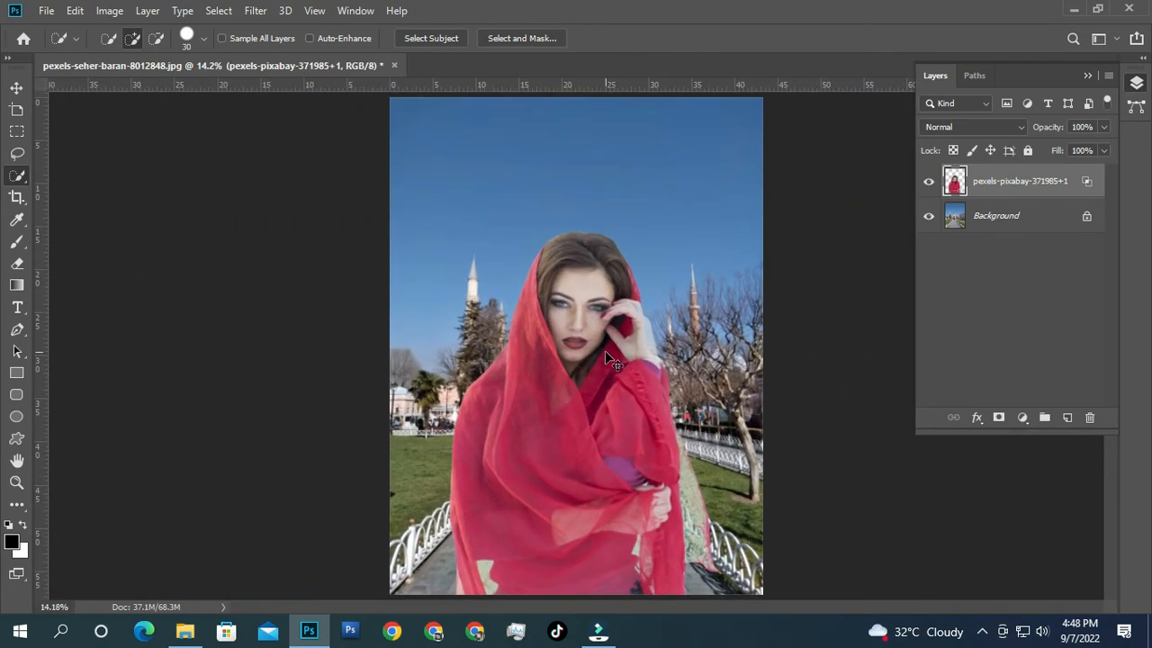